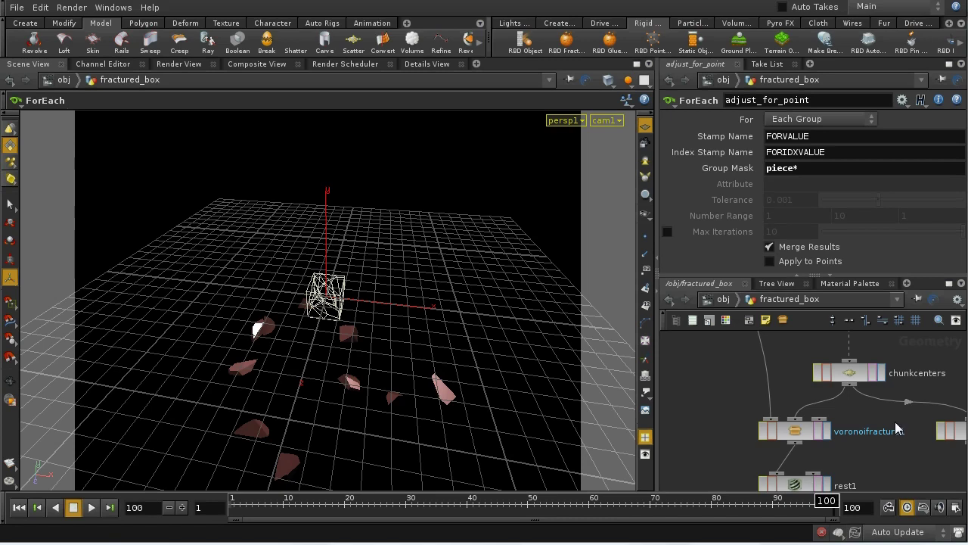
# - Pan the network and select box1 to review its box settings
pyautogui.moveTo(793, 346); pyautogui.dragTo(784, 364, button='middle')
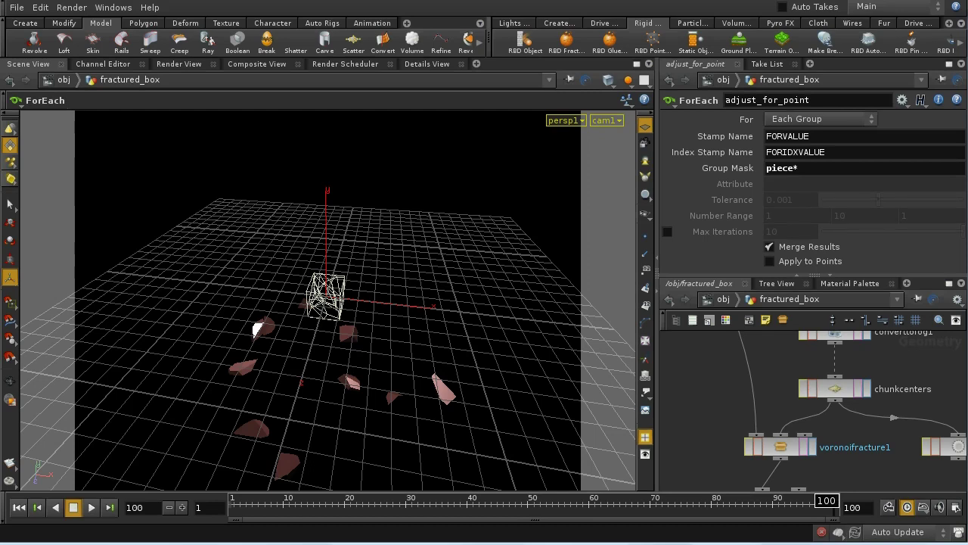
pyautogui.moveTo(787, 361); pyautogui.dragTo(805, 454, button='middle')
pyautogui.click(766, 378)
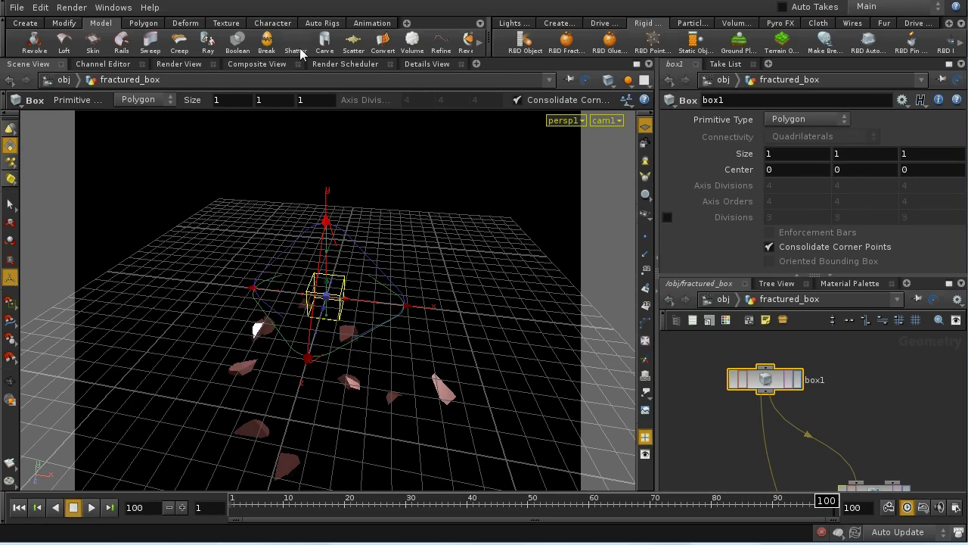
pyautogui.moveTo(843, 420); pyautogui.dragTo(849, 398, button='middle')
# - Inspect the 10-point chunkcenters scatter and its info, then show voronoifracture1's parameters
pyautogui.scroll(-1, 875, 406)
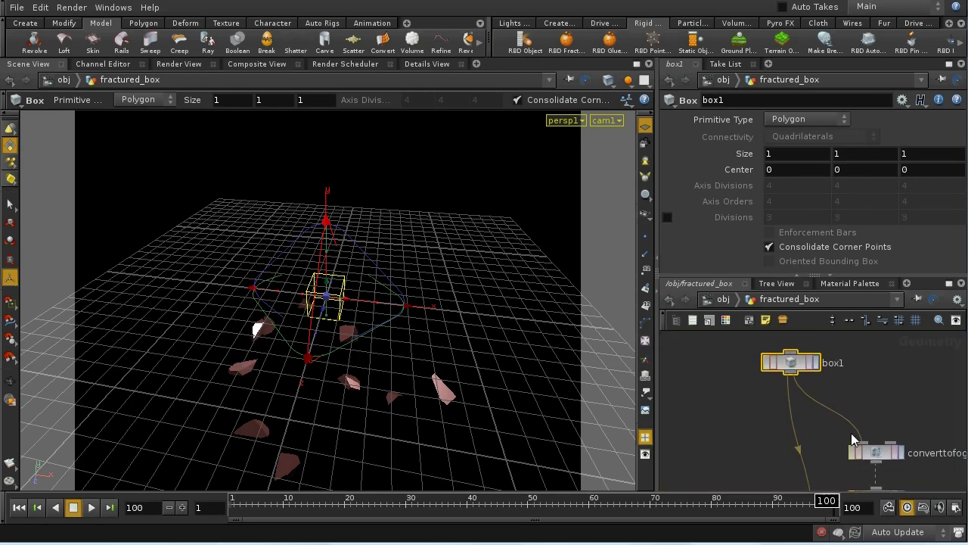
pyautogui.moveTo(824, 449); pyautogui.dragTo(797, 428, button='middle')
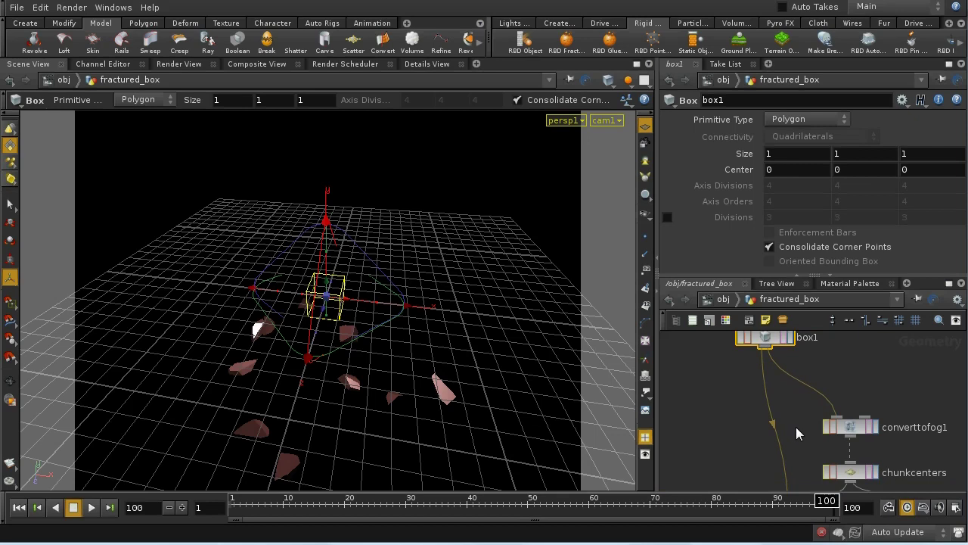
pyautogui.moveTo(898, 454); pyautogui.dragTo(881, 410, button='middle')
pyautogui.click(836, 430)
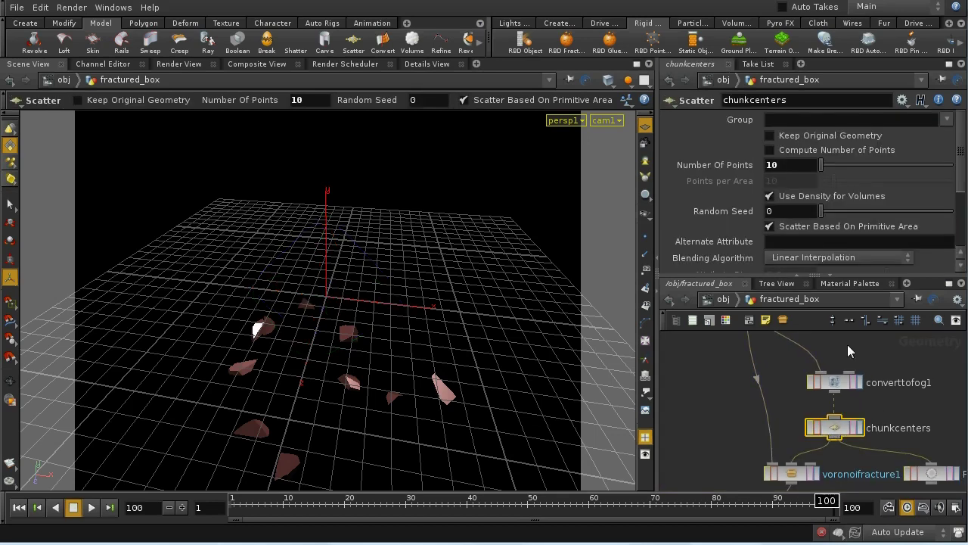
pyautogui.middleClick(837, 429)
pyautogui.click(796, 475)
pyautogui.moveTo(863, 479); pyautogui.dragTo(849, 428, button='middle')
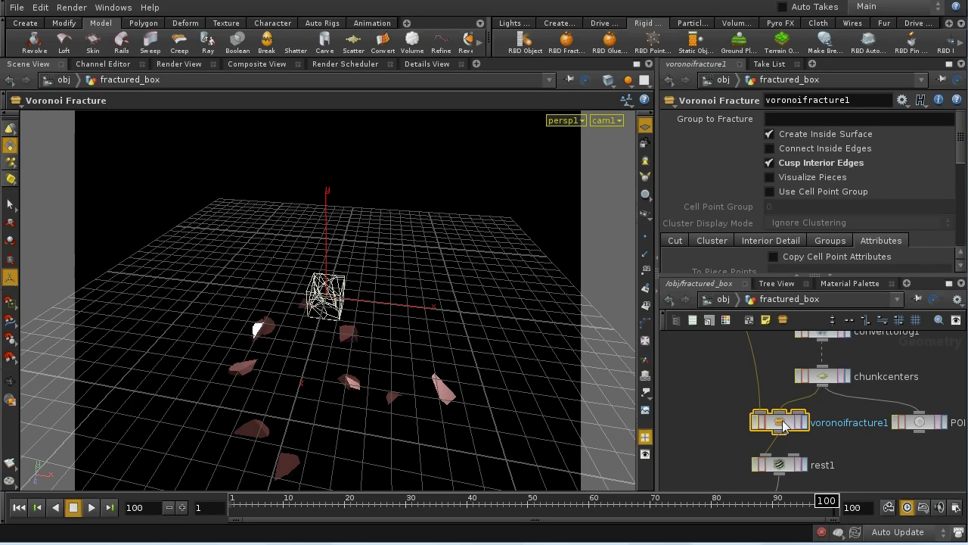
pyautogui.middleClick(784, 428)
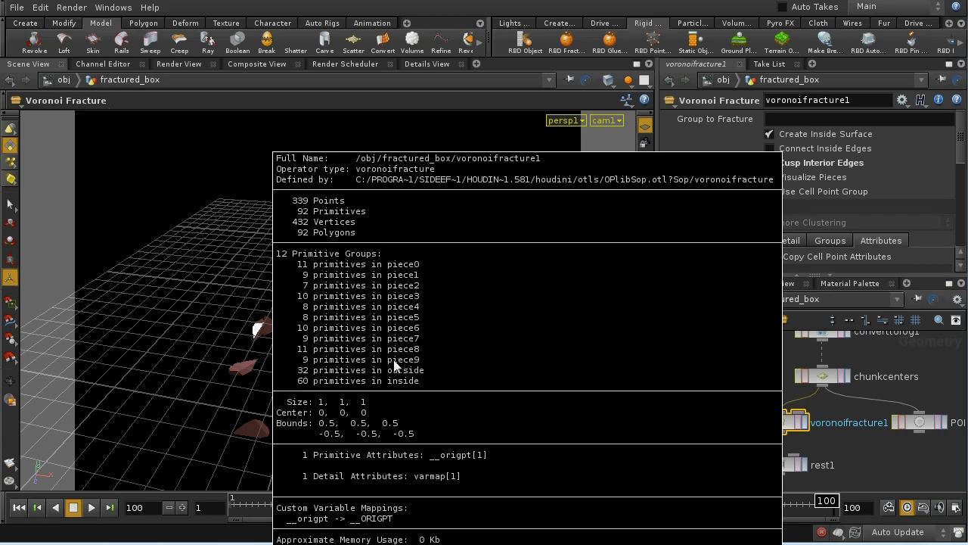
pyautogui.click(417, 367)
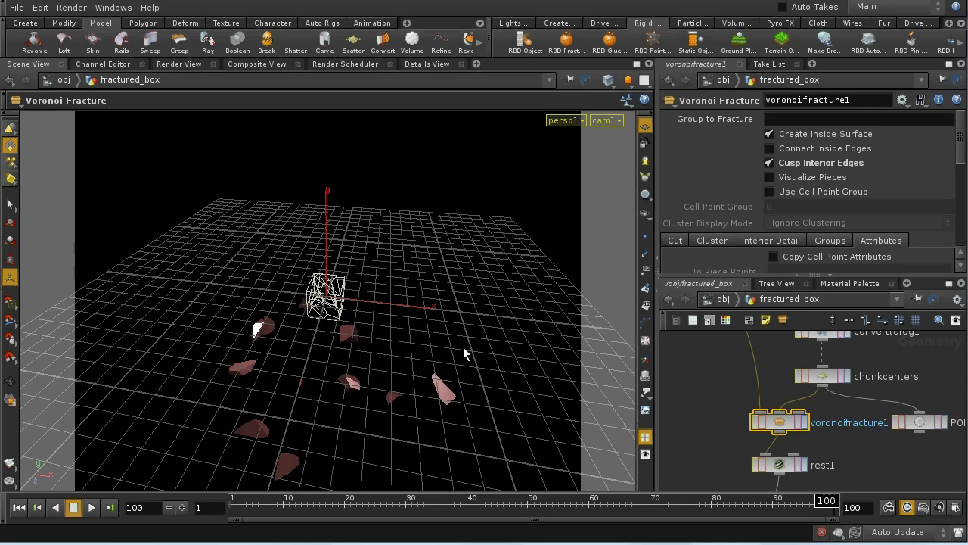
pyautogui.moveTo(859, 458); pyautogui.dragTo(854, 455, button='middle')
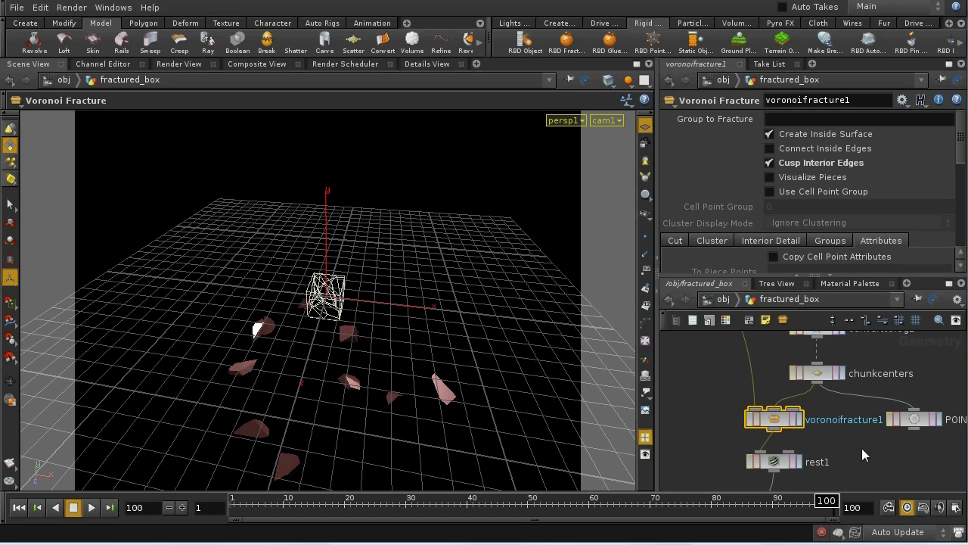
pyautogui.moveTo(852, 455); pyautogui.dragTo(835, 428, button='middle')
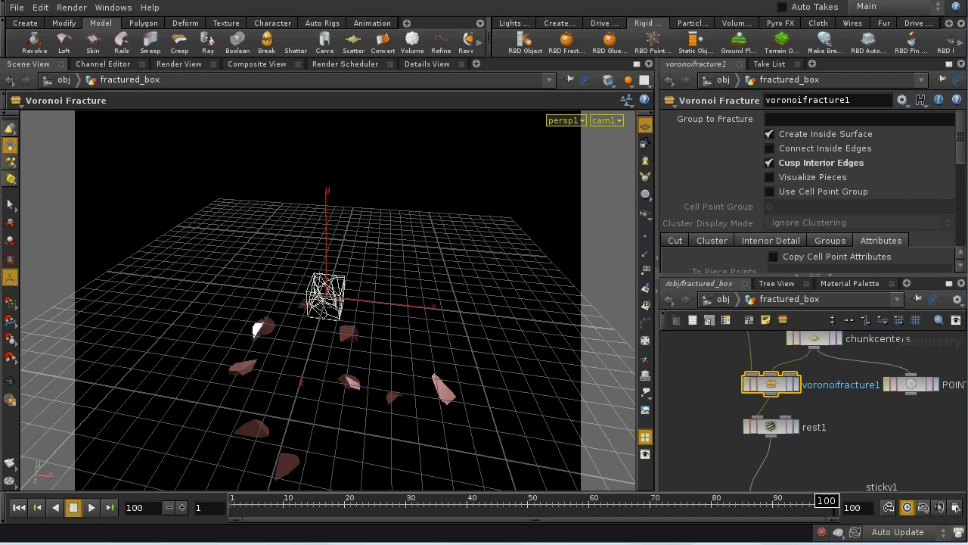
# - Return to /obj, enter the points object and select the centre-points object merge
pyautogui.click(724, 300)
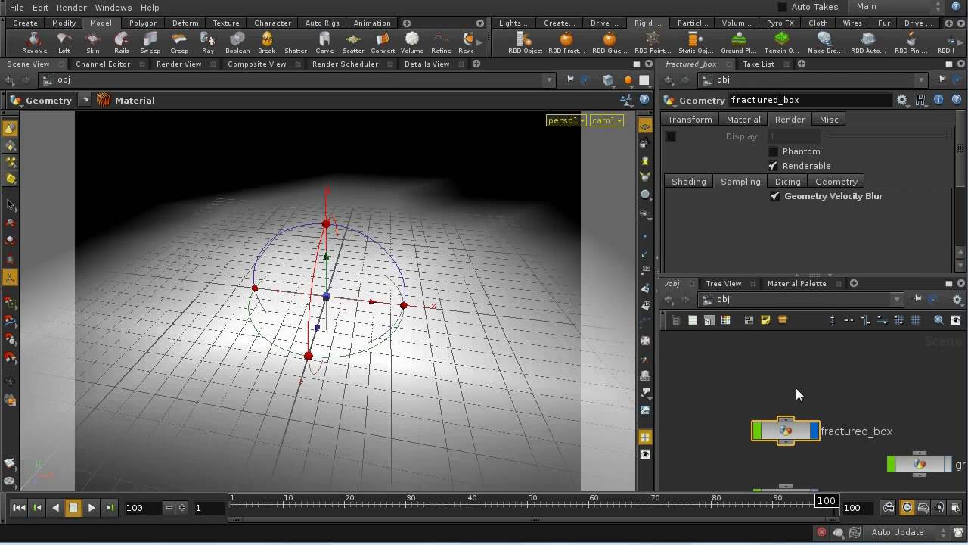
pyautogui.moveTo(843, 454)
pyautogui.mouseDown(button='middle')
pyautogui.moveTo(843, 384)
pyautogui.moveTo(851, 438)
pyautogui.mouseUp(button='middle')
pyautogui.doubleClick(787, 424)
pyautogui.moveTo(843, 376); pyautogui.dragTo(842, 472, button='middle')
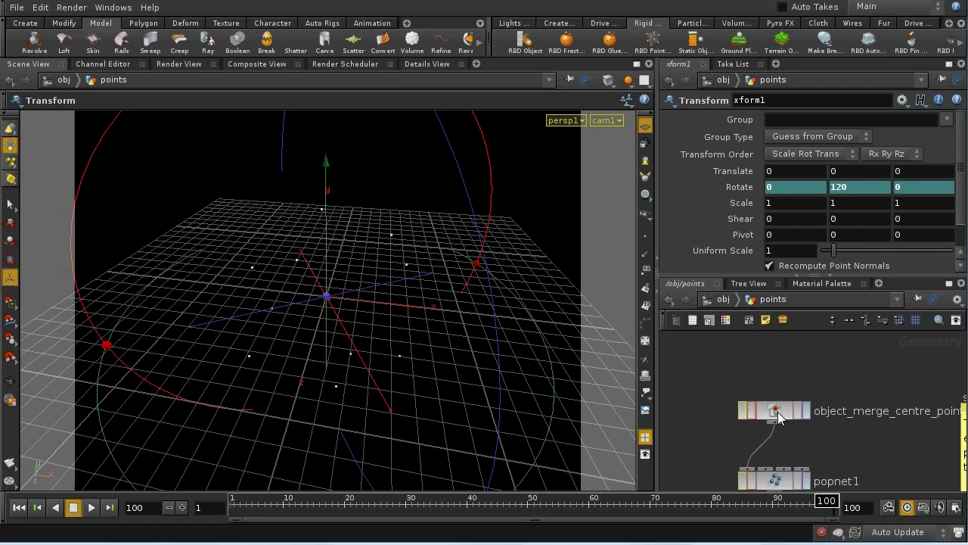
pyautogui.click(779, 415)
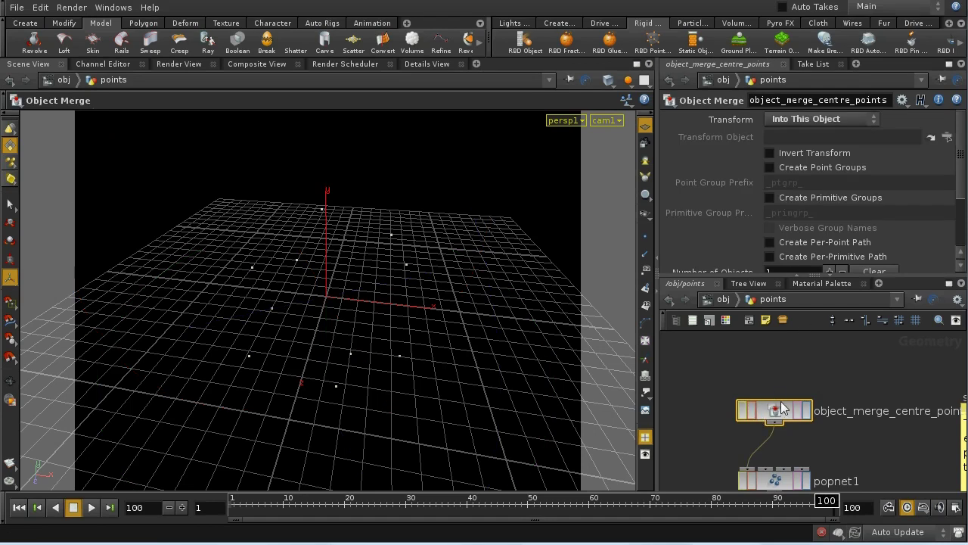
pyautogui.moveTo(823, 447); pyautogui.dragTo(818, 397, button='middle')
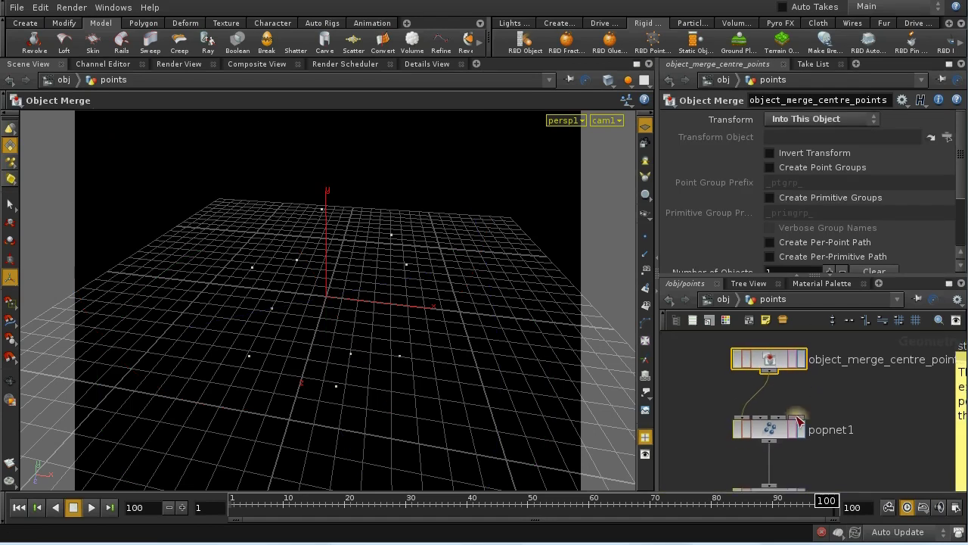
# - Inside popnet1, inspect the source and interact1 nodes and replay particles from frame 1
pyautogui.doubleClick(826, 435)
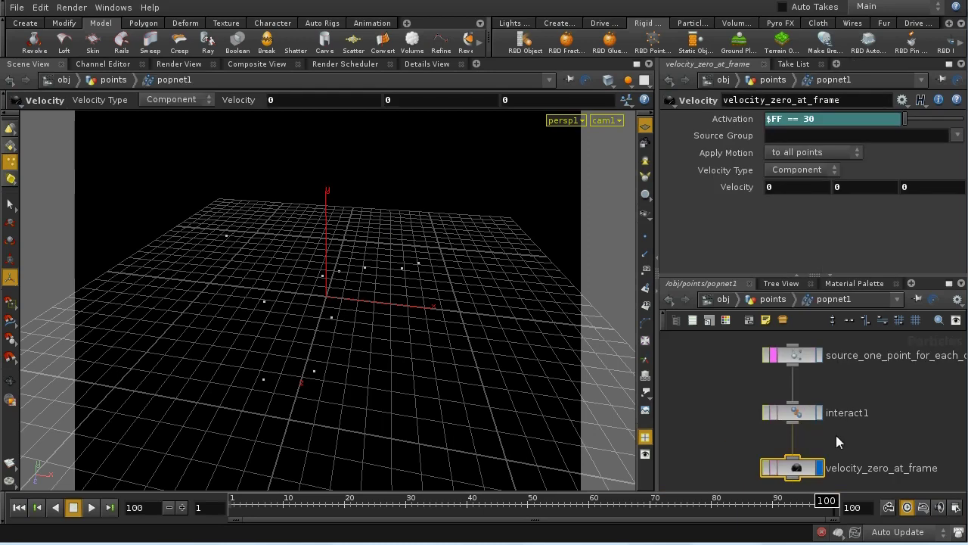
pyautogui.click(800, 384)
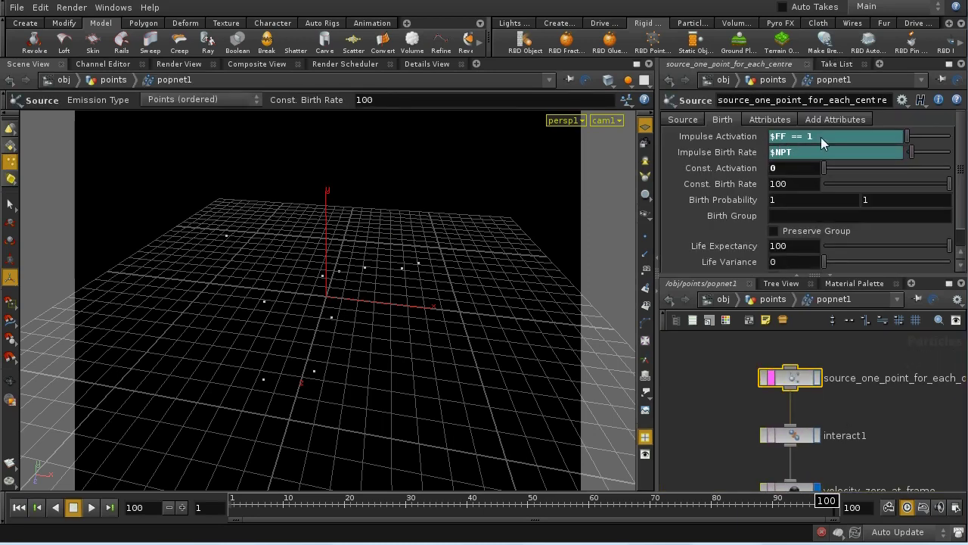
pyautogui.click(806, 441)
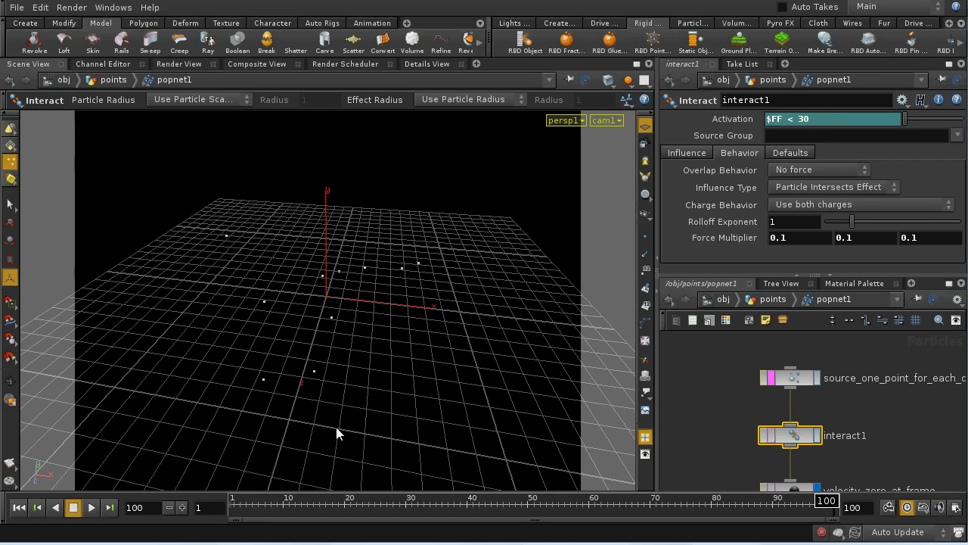
pyautogui.click(18, 507)
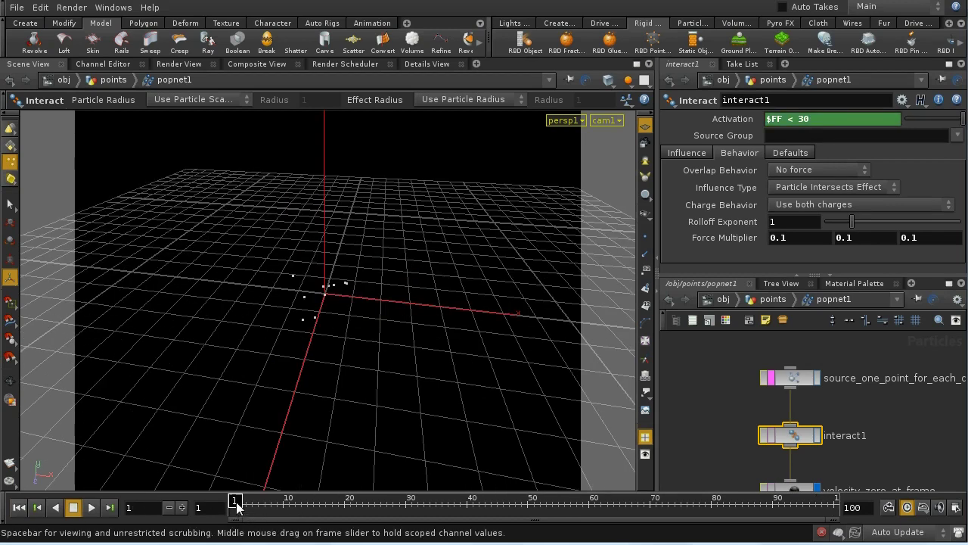
pyautogui.moveTo(239, 508); pyautogui.dragTo(359, 537)
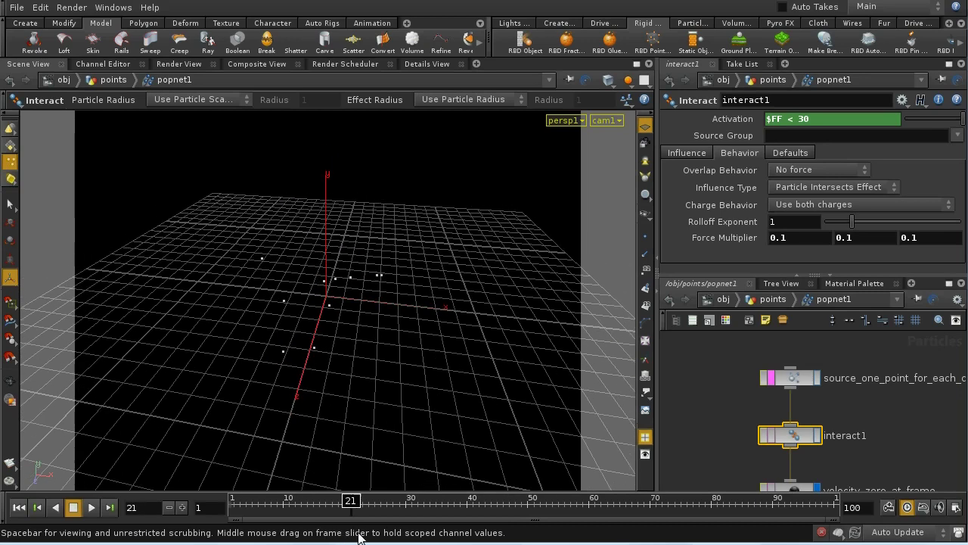
# - Inspect velocity_zero_at_frame, step from frame 25 to 33, and return to the points network
pyautogui.scroll(-2, 842, 437)
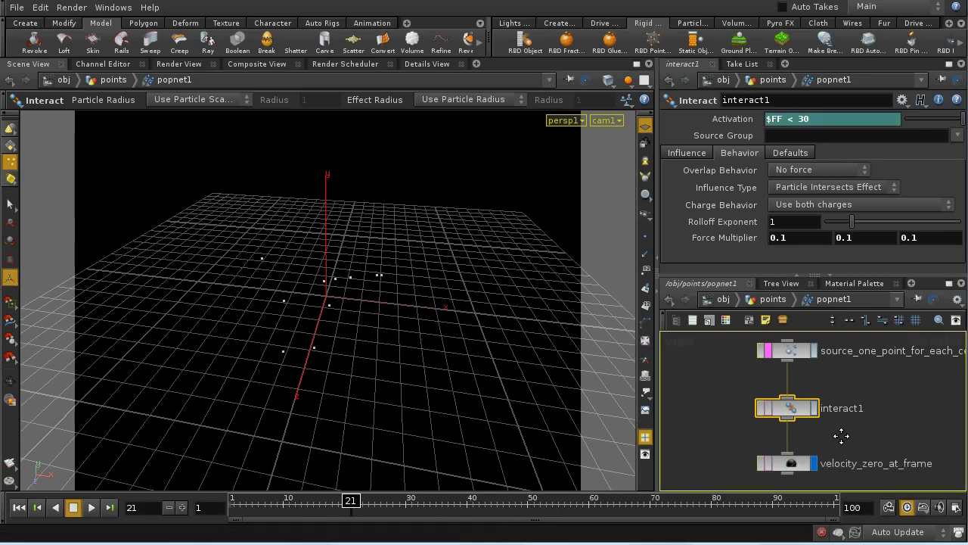
pyautogui.click(789, 454)
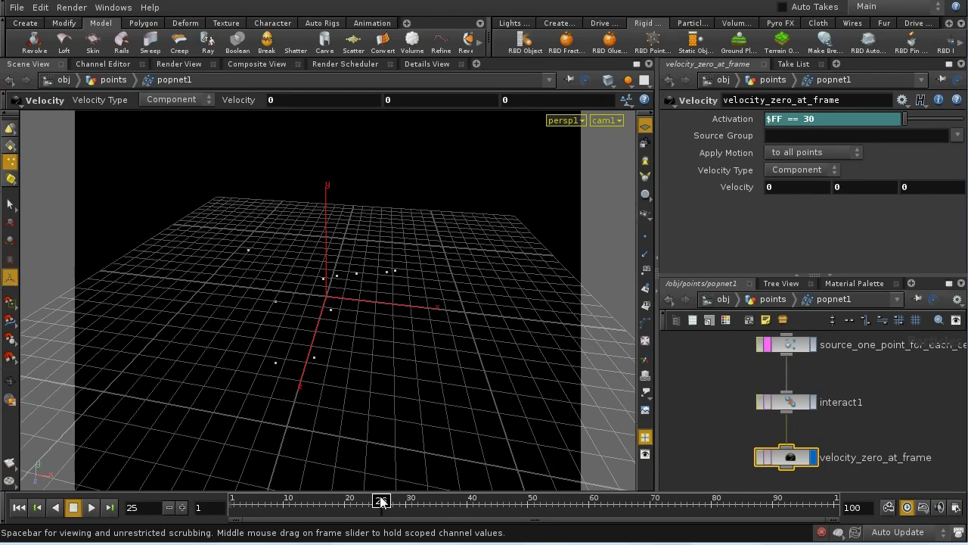
pyautogui.moveTo(381, 501); pyautogui.dragTo(427, 501)
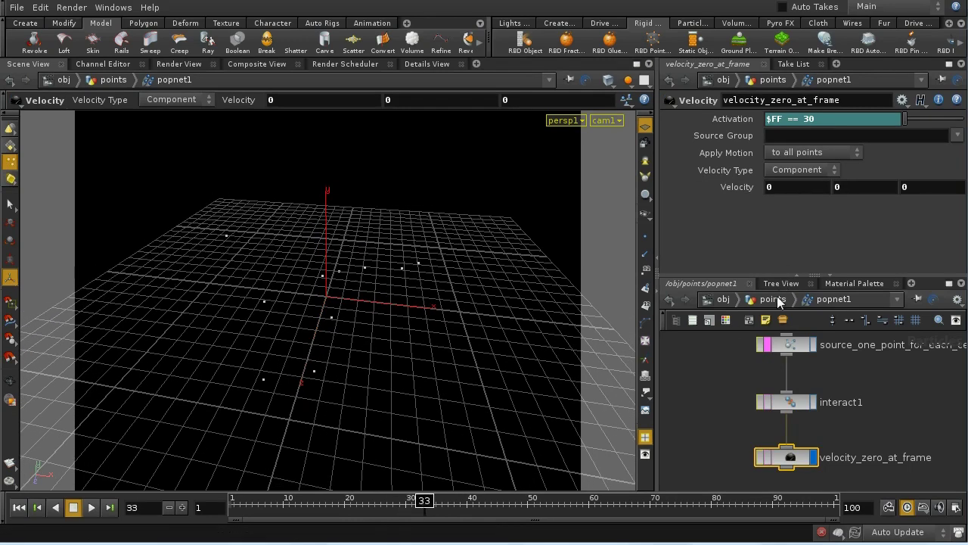
pyautogui.click(774, 300)
# - Review xform1's 120° Y rotation over frames 33–44, then select the POINTS_OUT null
pyautogui.moveTo(816, 465); pyautogui.dragTo(815, 408, button='middle')
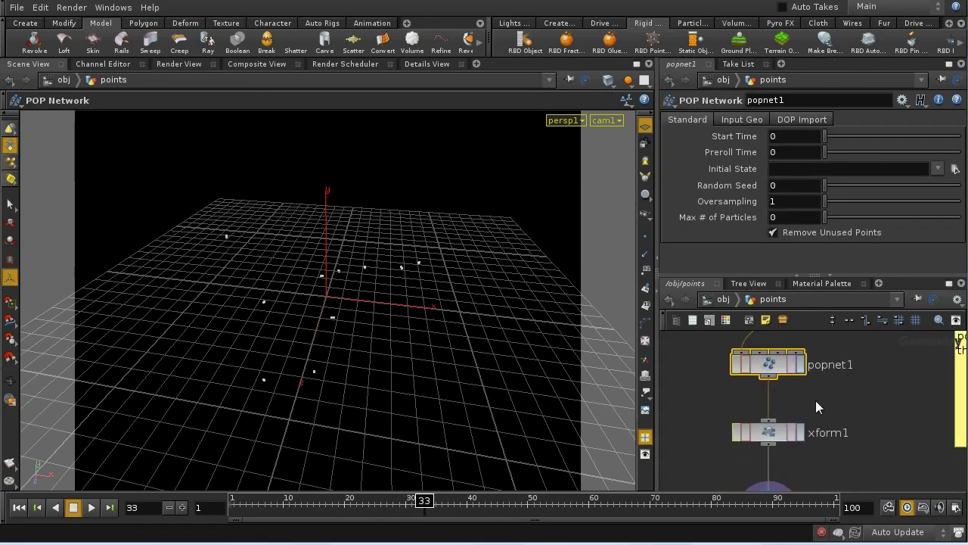
pyautogui.click(777, 431)
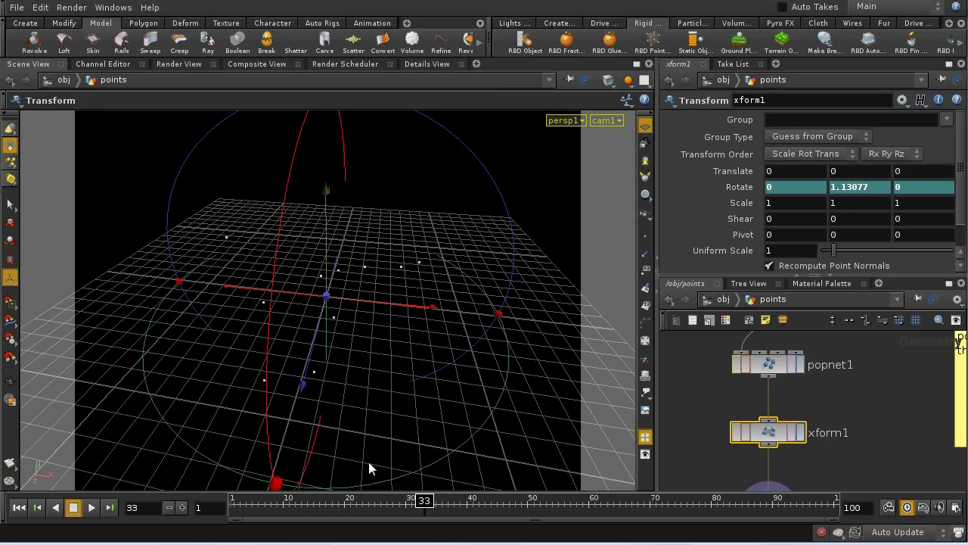
pyautogui.moveTo(423, 502); pyautogui.dragTo(661, 505)
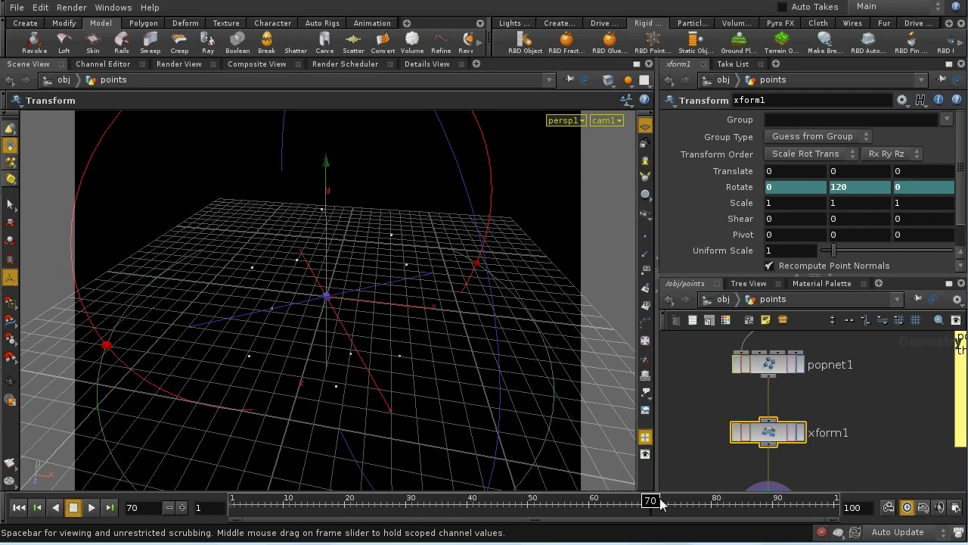
pyautogui.moveTo(851, 453); pyautogui.dragTo(854, 388, button='middle')
pyautogui.click(780, 453)
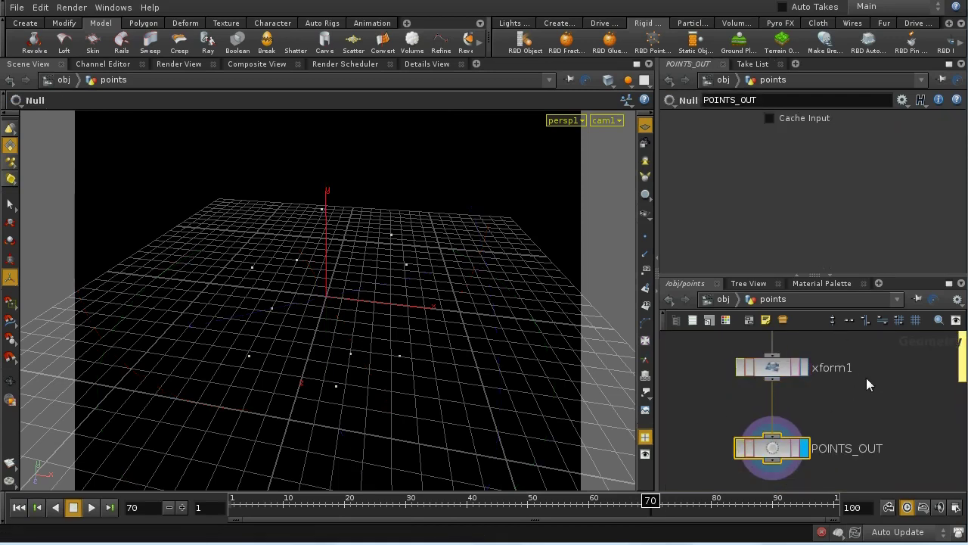
pyautogui.moveTo(866, 378); pyautogui.dragTo(865, 414, button='middle')
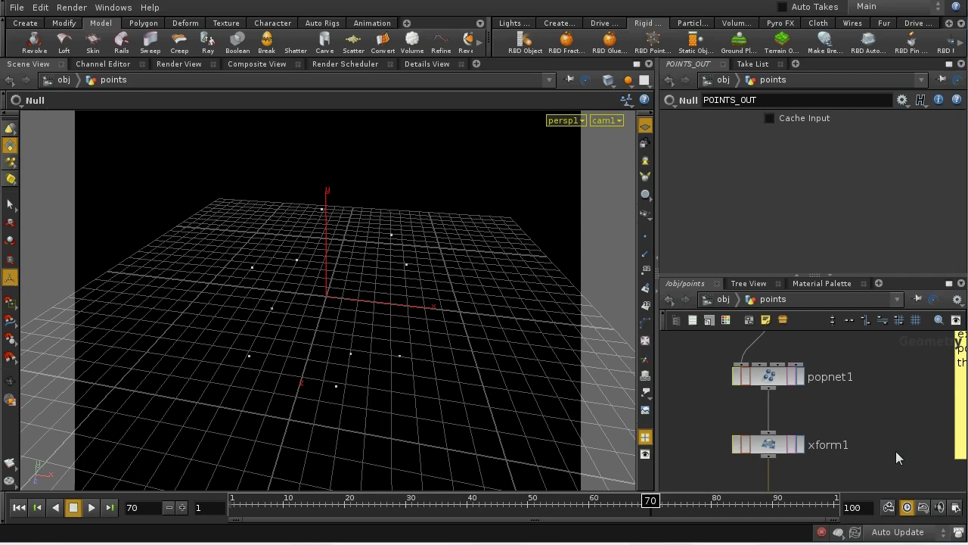
# - Return to the object level and select fractured_box to view its chunks
pyautogui.click(725, 300)
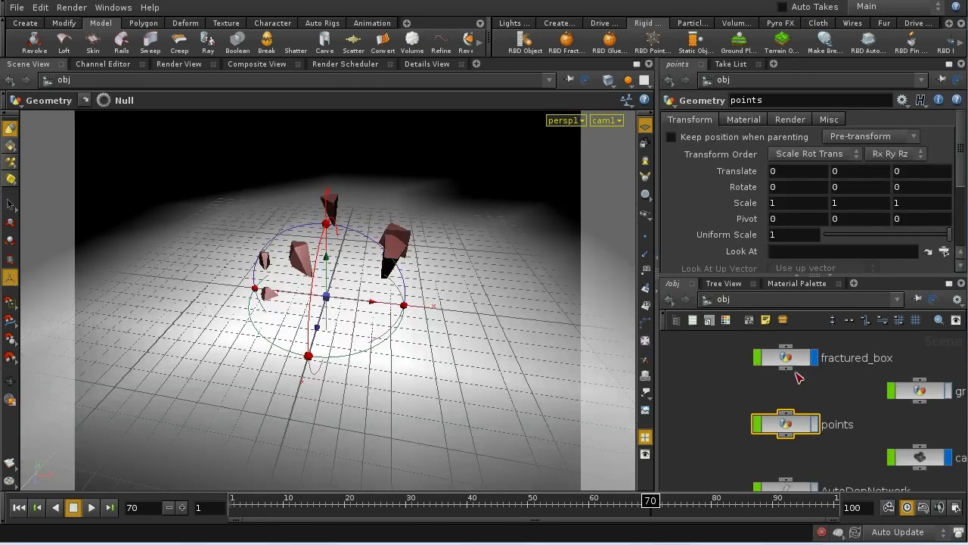
pyautogui.click(790, 361)
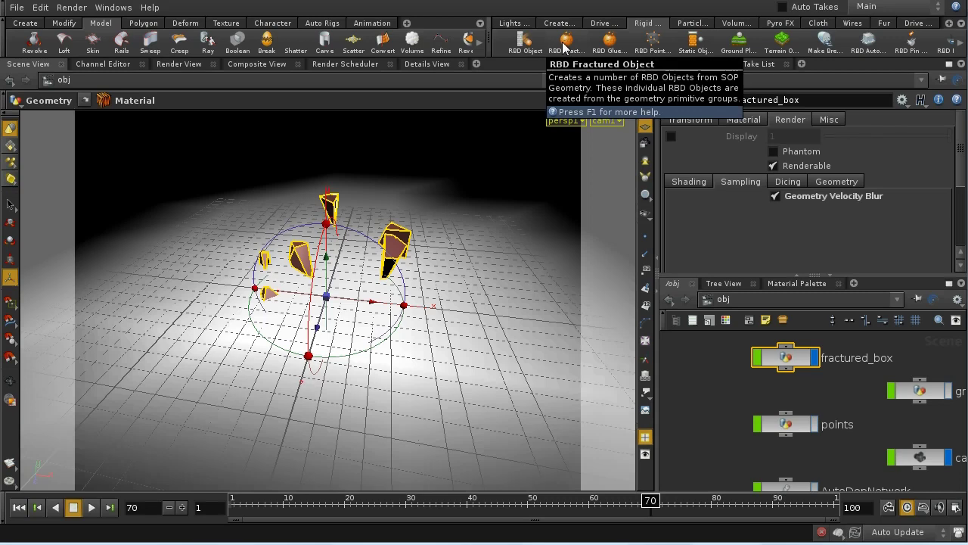
pyautogui.moveTo(856, 449); pyautogui.dragTo(855, 392, button='middle')
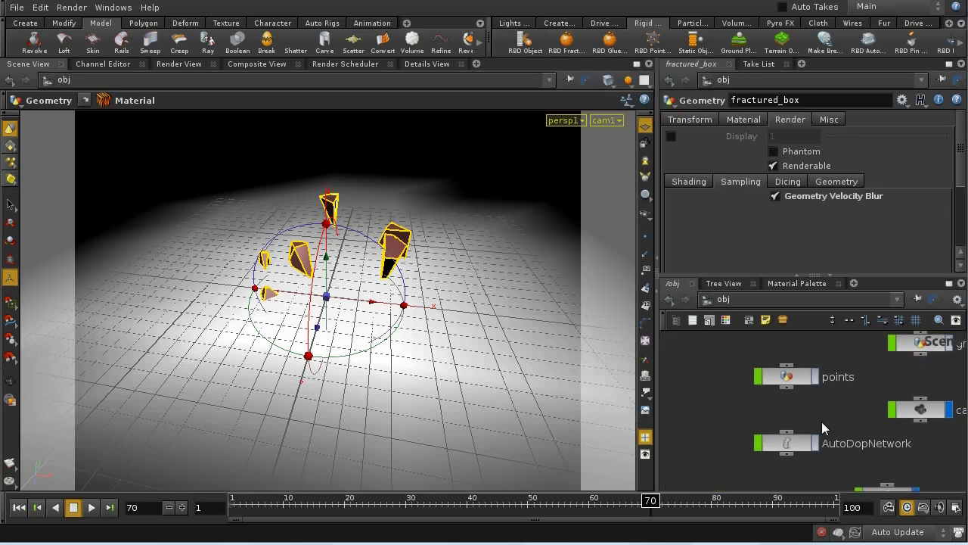
# - Enter AutoDopNetwork and show fractured_box's RBD settings with group mask piece*
pyautogui.doubleClick(798, 447)
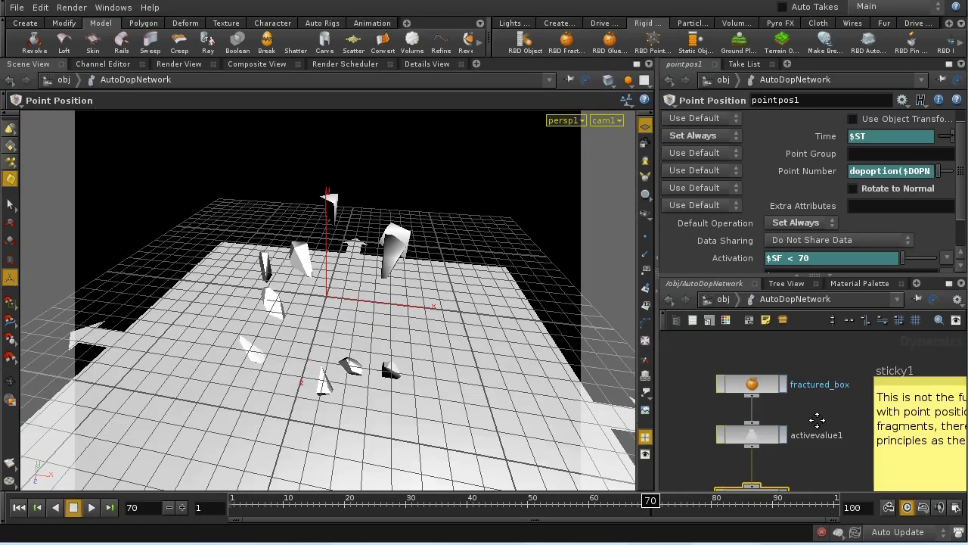
pyautogui.moveTo(817, 420); pyautogui.dragTo(817, 435, button='middle')
pyautogui.click(752, 399)
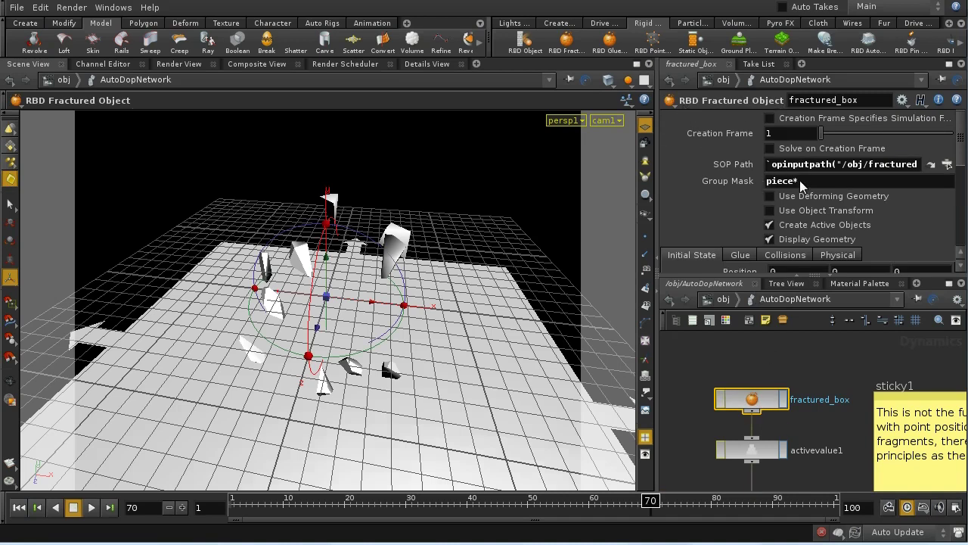
# - List groundplane1 and piece0–piece9 in the Details View, and nudge activevalue1 slightly lower
pyautogui.click(425, 65)
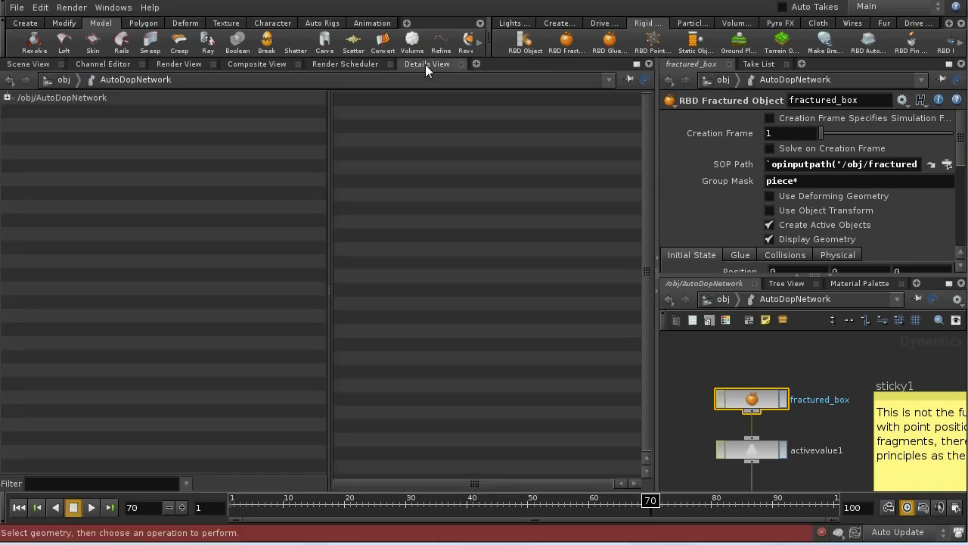
pyautogui.click(7, 97)
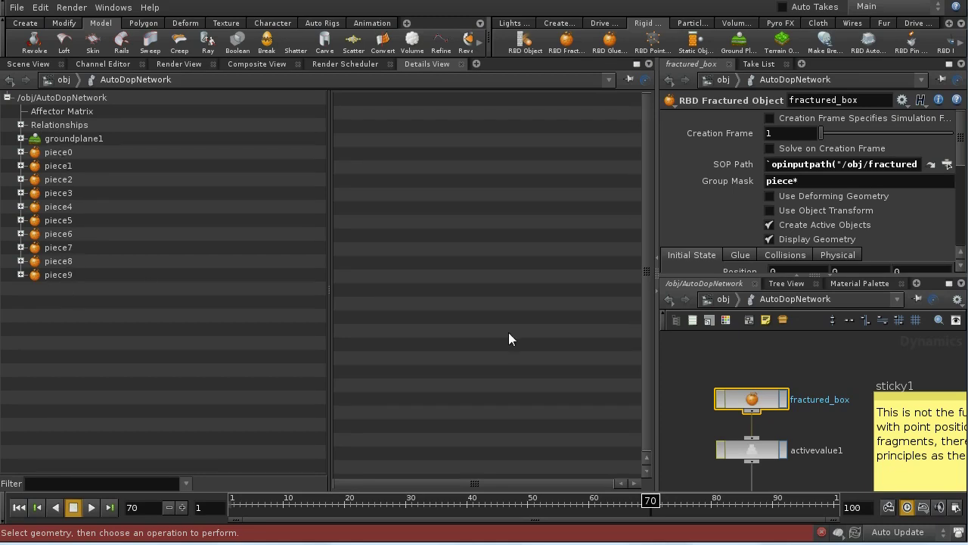
pyautogui.moveTo(816, 421); pyautogui.dragTo(843, 371, button='middle')
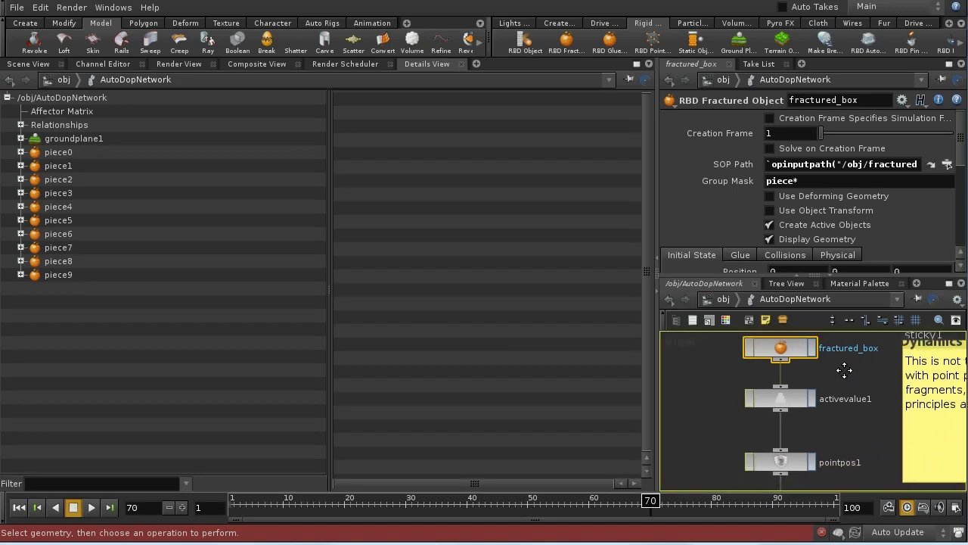
pyautogui.moveTo(787, 411); pyautogui.dragTo(788, 421)
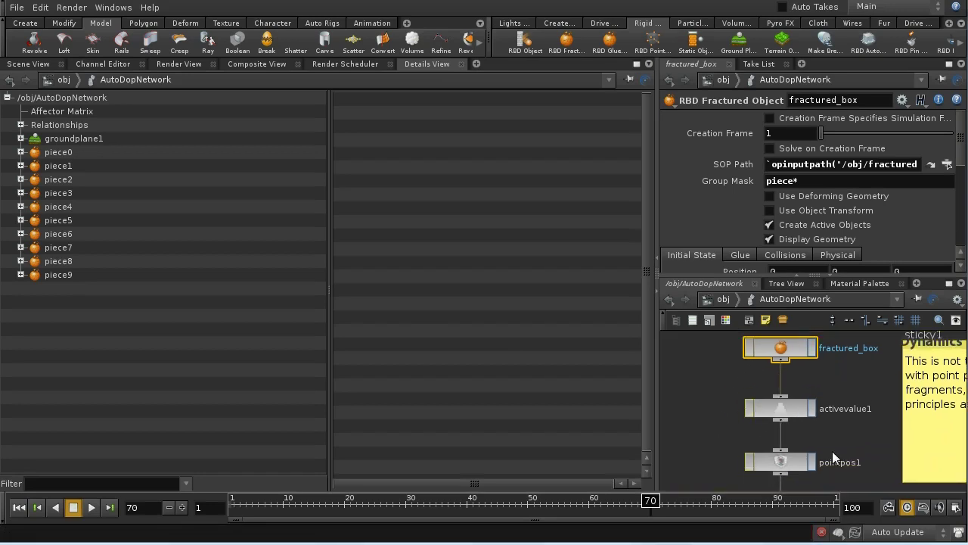
pyautogui.moveTo(832, 458); pyautogui.dragTo(838, 431, button='middle')
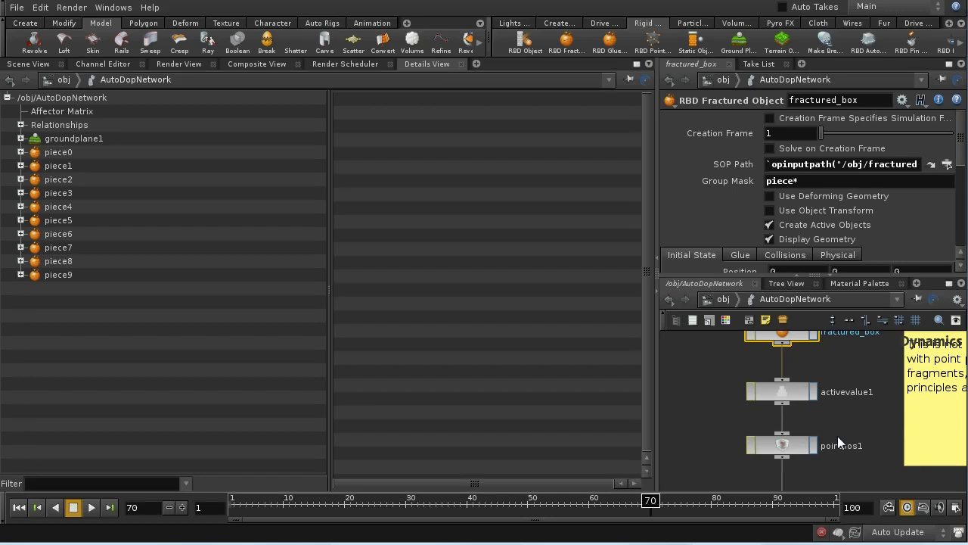
# - Compare activevalue1's Active expression $SF >= 70 with its evaluated value at frames 57 and 73
pyautogui.click(789, 393)
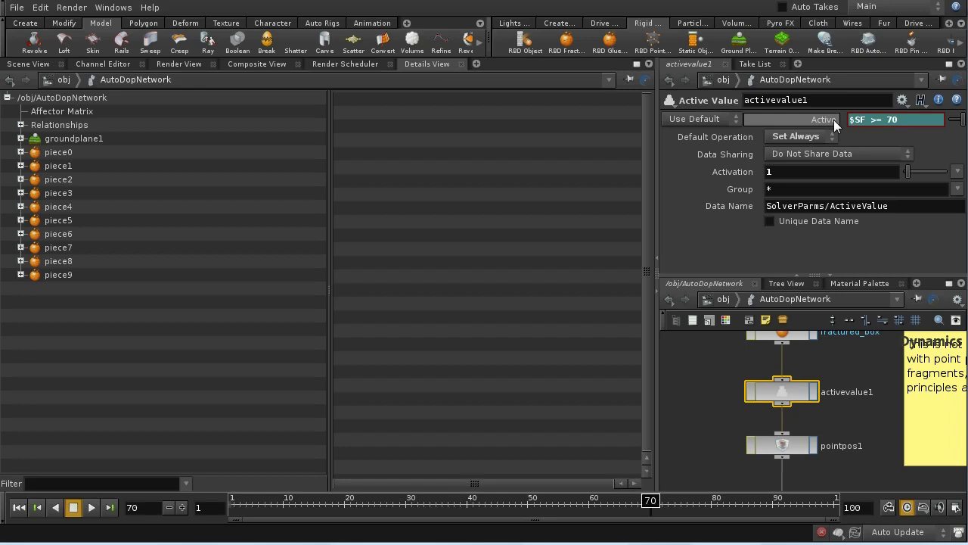
pyautogui.click(810, 116)
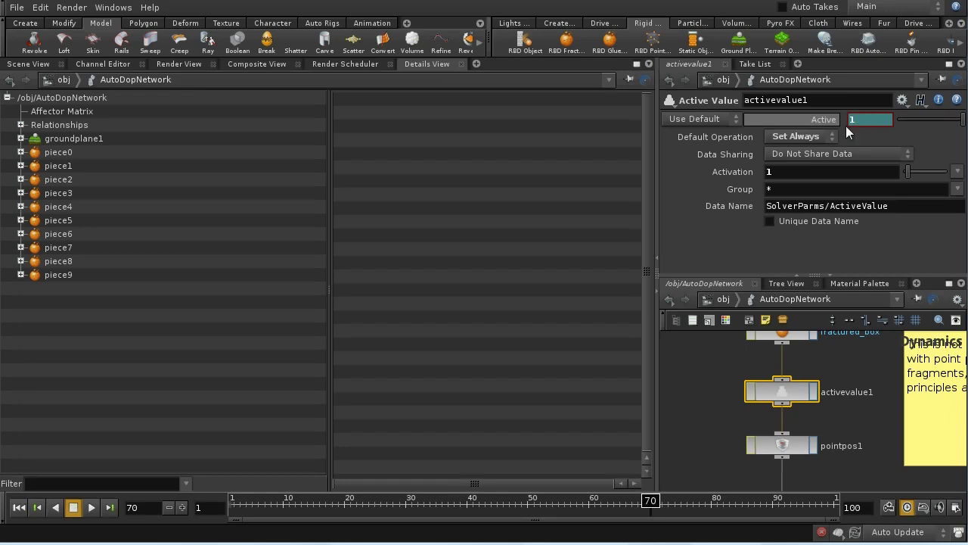
pyautogui.click(824, 118)
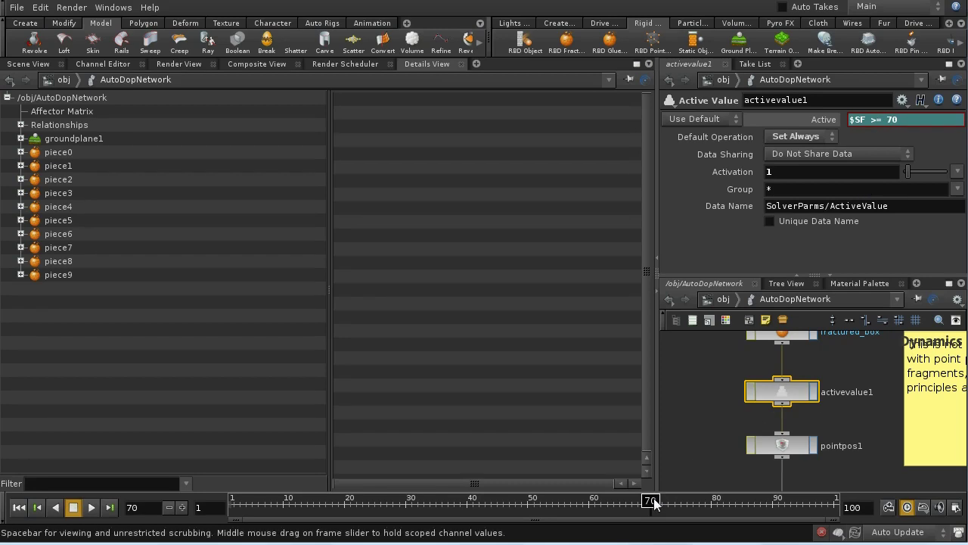
pyautogui.moveTo(648, 500); pyautogui.dragTo(571, 501)
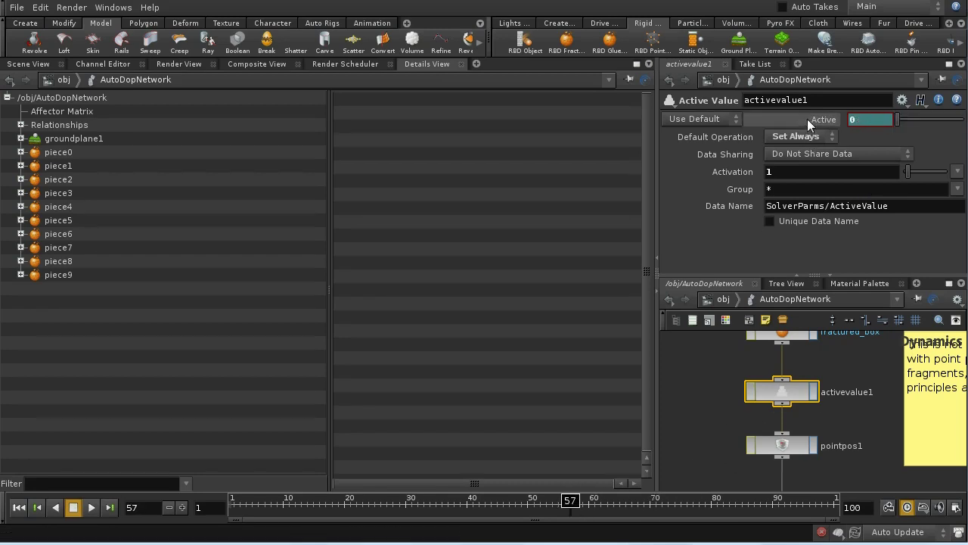
pyautogui.moveTo(585, 500); pyautogui.dragTo(669, 500)
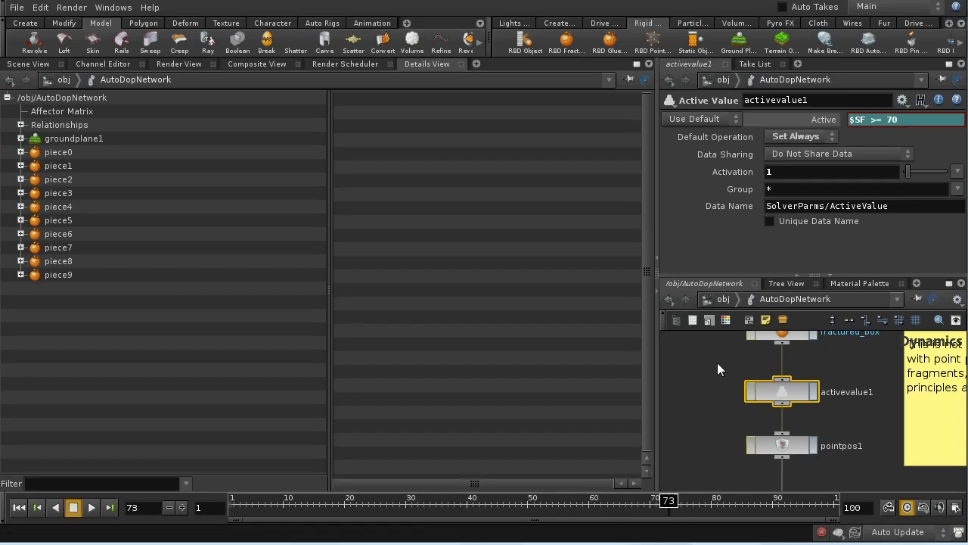
pyautogui.click(781, 118)
pyautogui.click(781, 118)
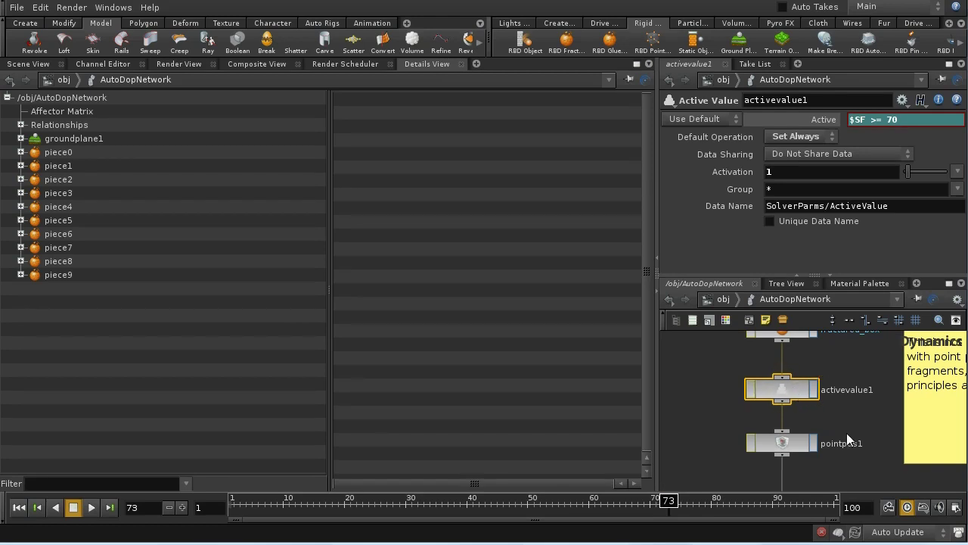
# - Move pointpos1 just below activevalue1 and show its settings, with Activation $SF < 70
pyautogui.moveTo(847, 433); pyautogui.dragTo(844, 388, button='middle')
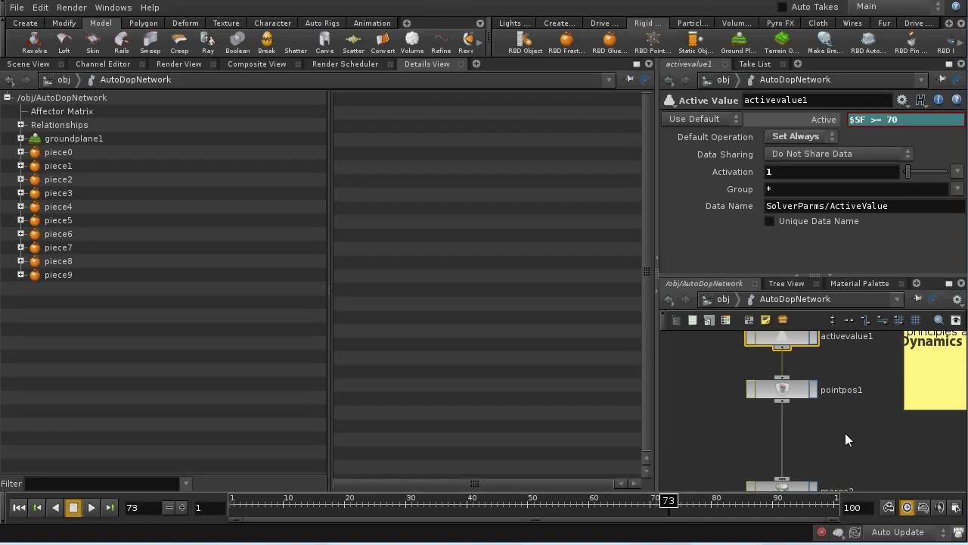
pyautogui.moveTo(789, 388); pyautogui.dragTo(789, 405)
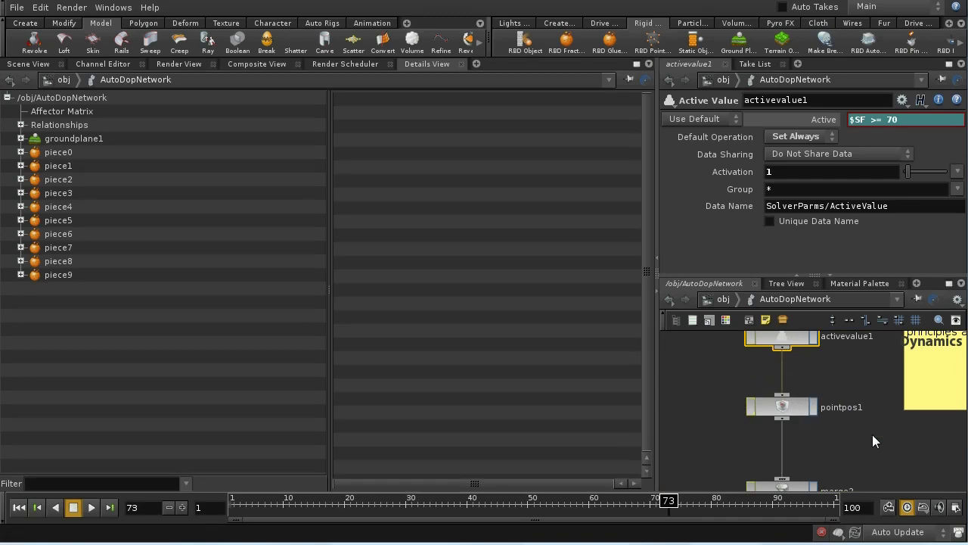
pyautogui.click(792, 411)
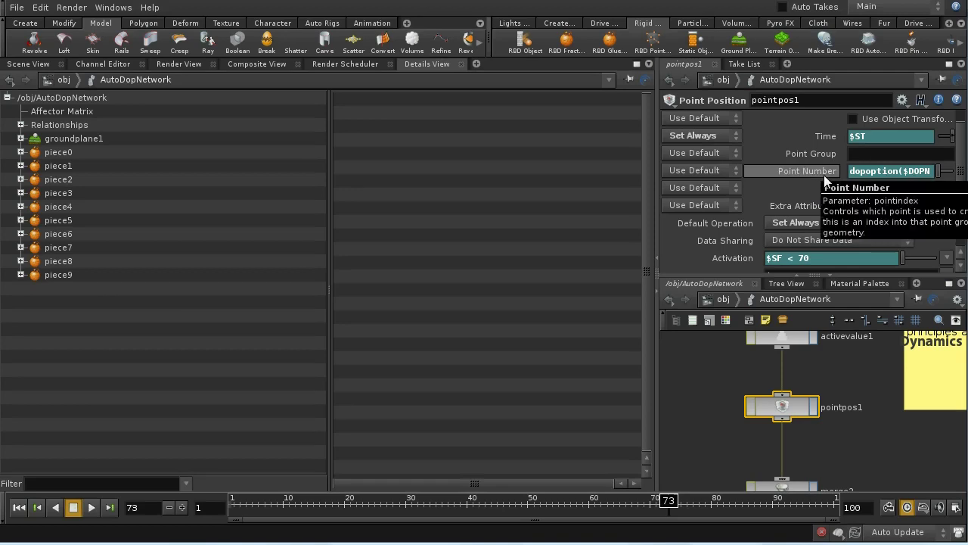
pyautogui.moveTo(833, 358); pyautogui.dragTo(835, 374, button='middle')
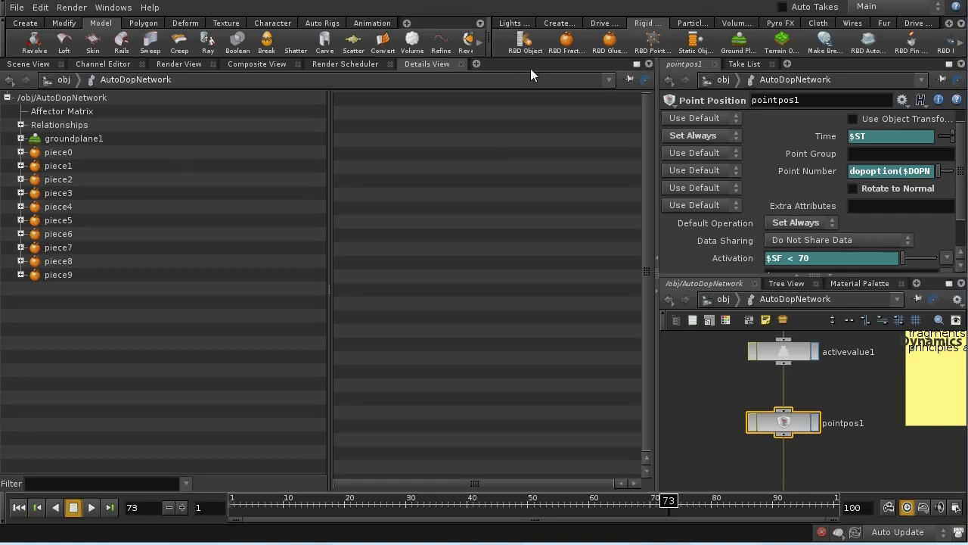
# - Expand piece0 in the Details View, check CopyInfo's copynum, then collapse it
pyautogui.click(21, 152)
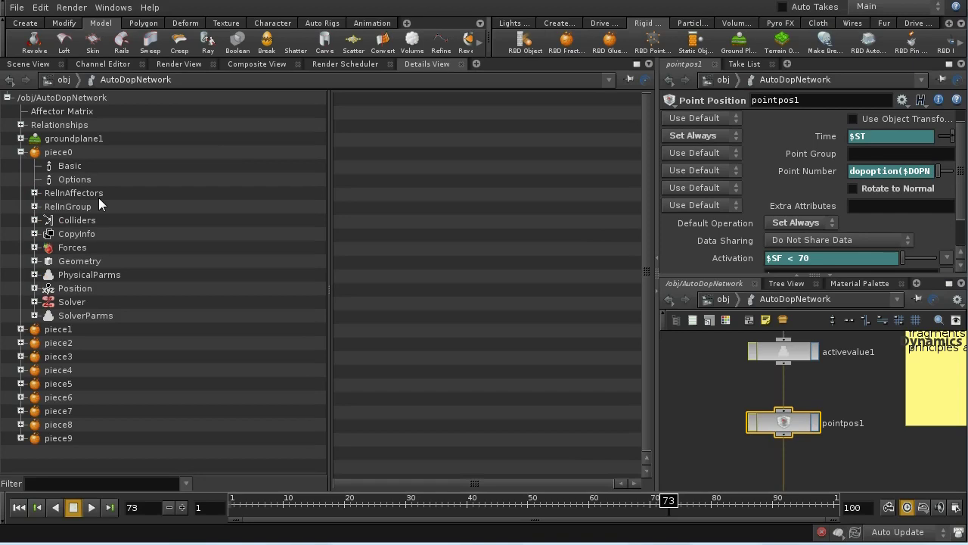
pyautogui.click(87, 235)
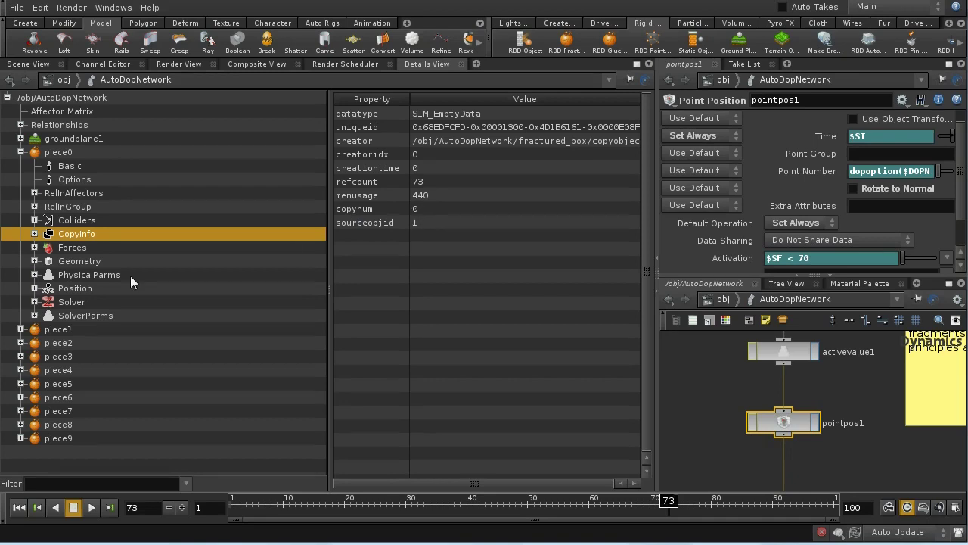
pyautogui.click(22, 152)
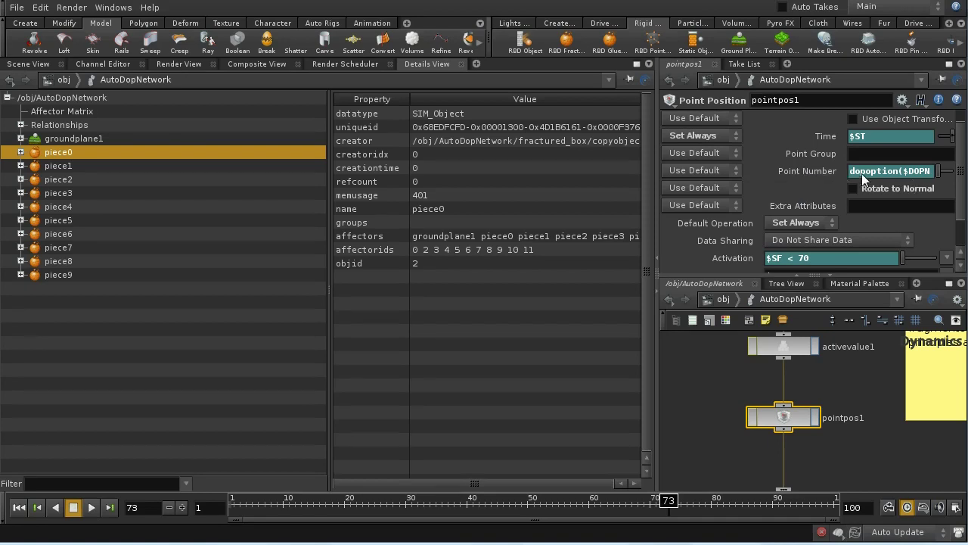
# - Open the Point Number expression dopoption($DOPNET, $OBJID, "CopyInfo", "copynum") in the expression editor
pyautogui.rightClick(863, 177)
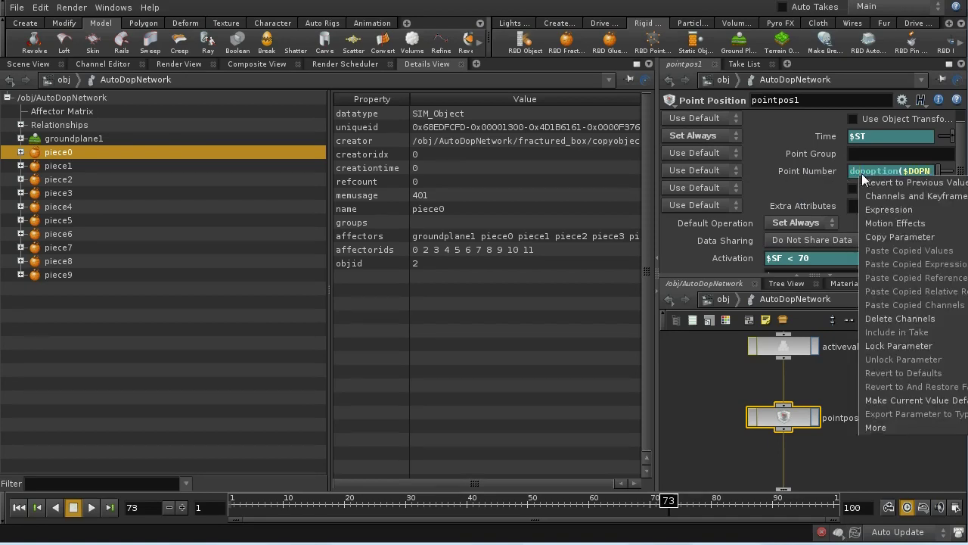
pyautogui.moveTo(882, 211)
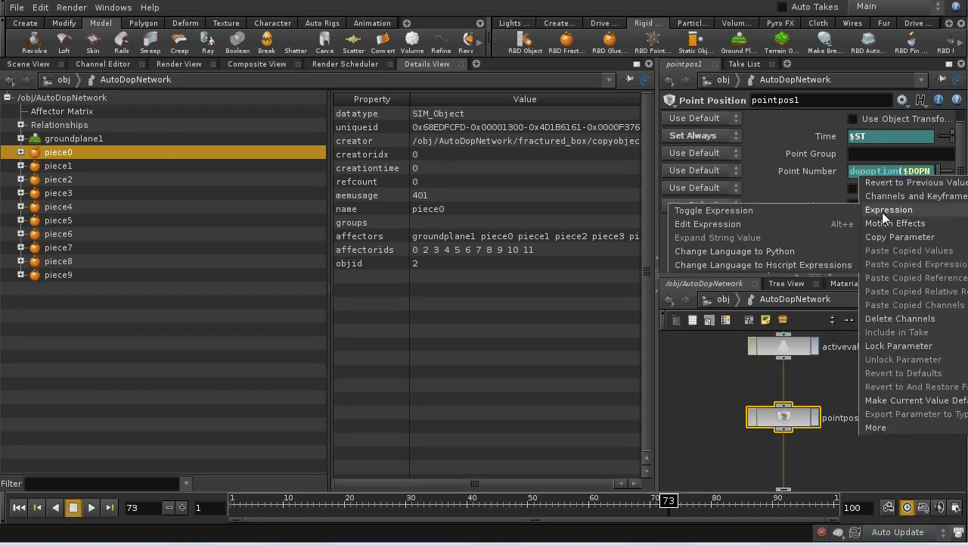
pyautogui.click(814, 221)
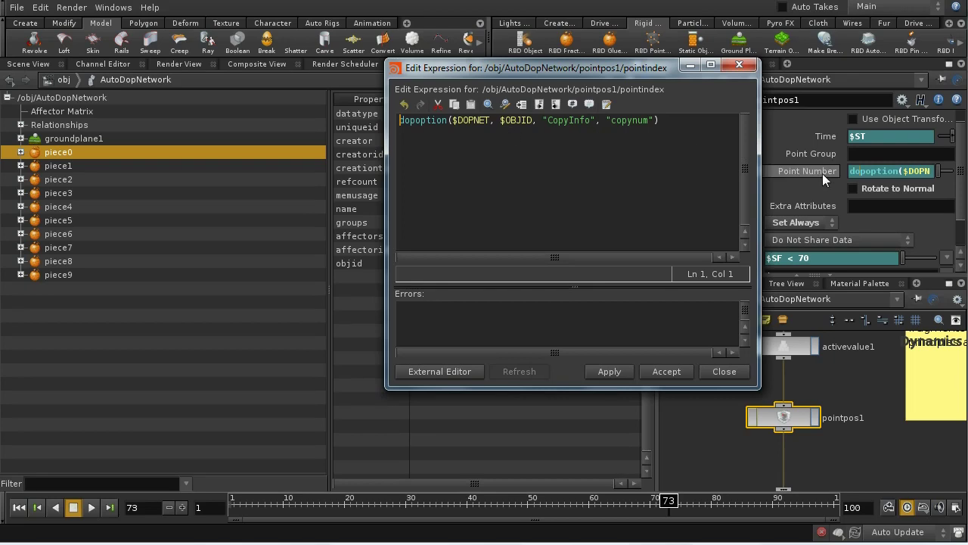
# - Close the expression editor, scroll up to SOP Path, and pan to the merge nodes
pyautogui.click(740, 65)
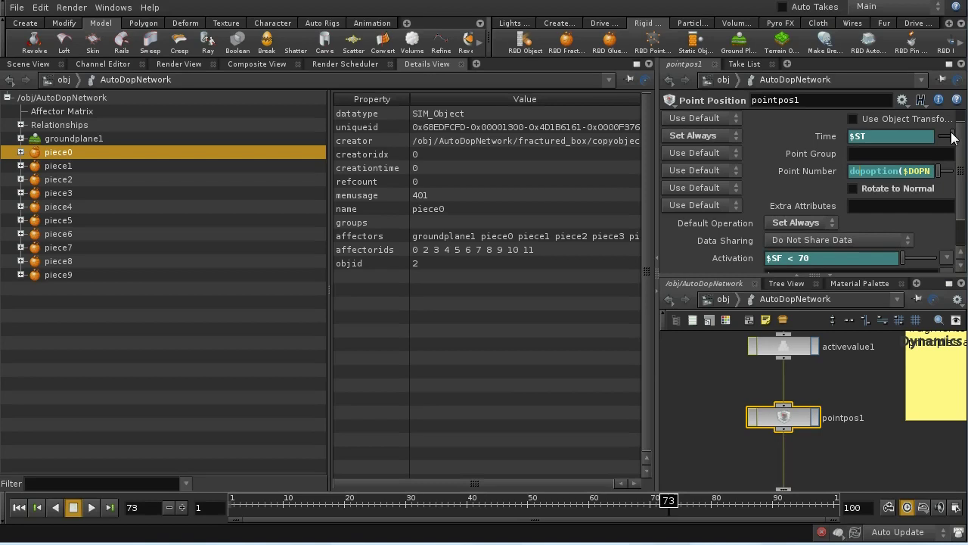
pyautogui.scroll(1, 961, 124)
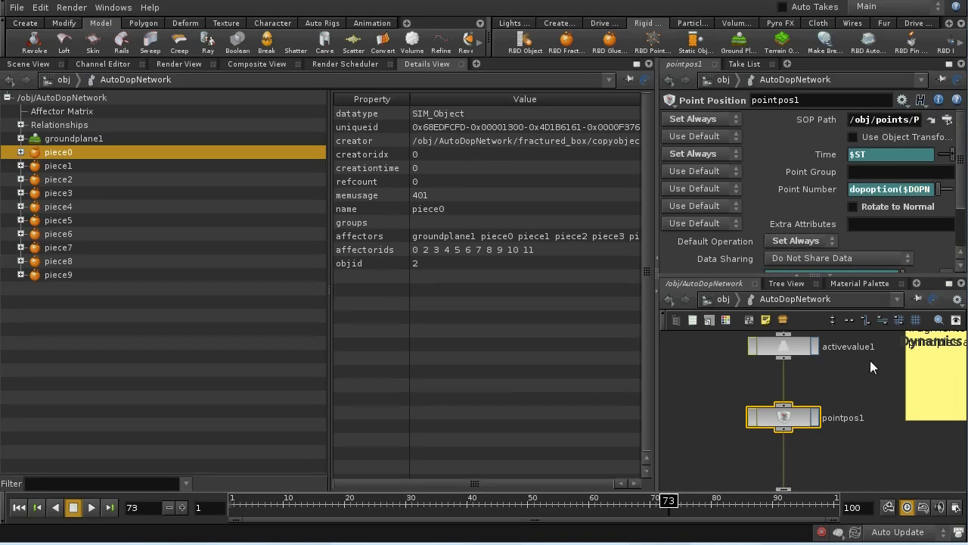
pyautogui.moveTo(846, 472); pyautogui.dragTo(842, 424, button='middle')
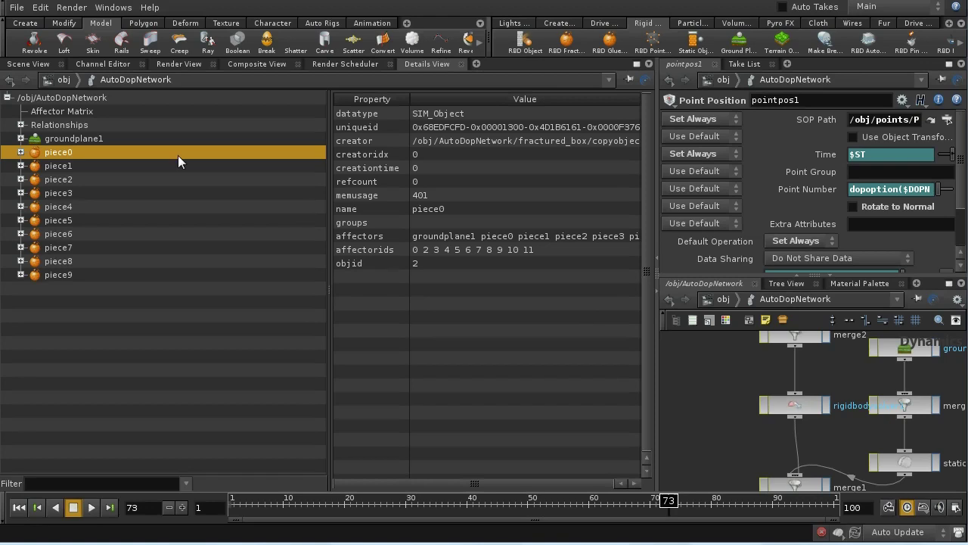
pyautogui.moveTo(736, 388); pyautogui.dragTo(737, 401, button='middle')
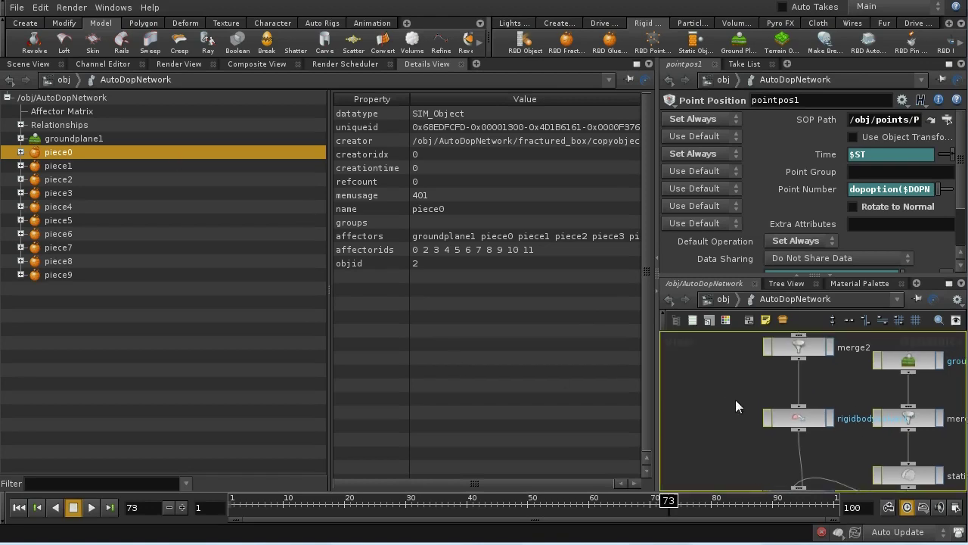
# - Return to the 3D view at the first frame and tumble down onto the fractured pieces
pyautogui.click(26, 64)
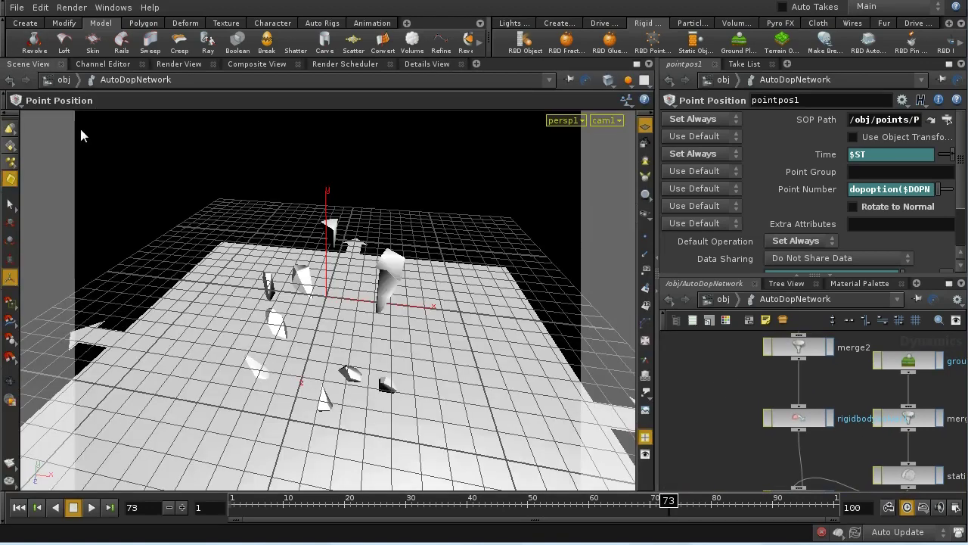
pyautogui.click(19, 507)
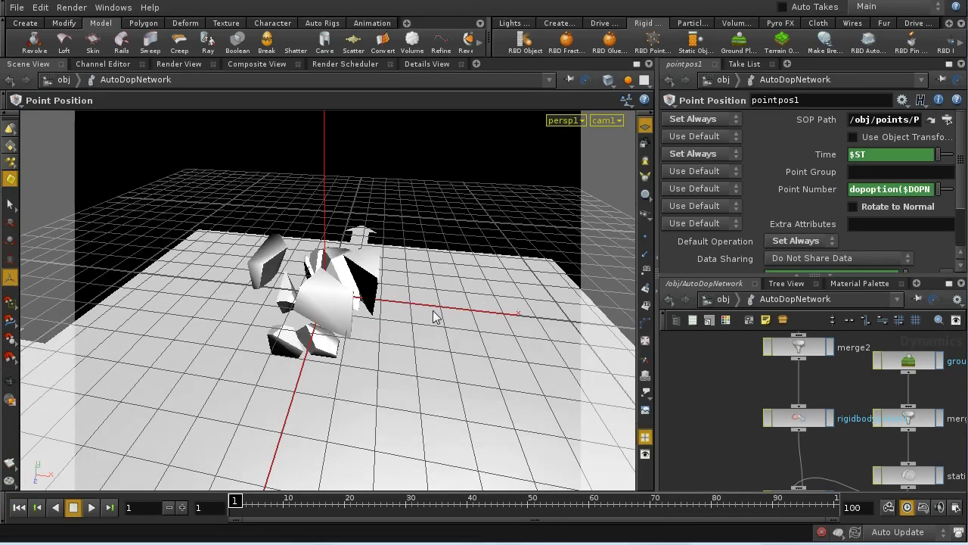
pyautogui.press('Escape')
pyautogui.moveTo(443, 265); pyautogui.dragTo(457, 344)
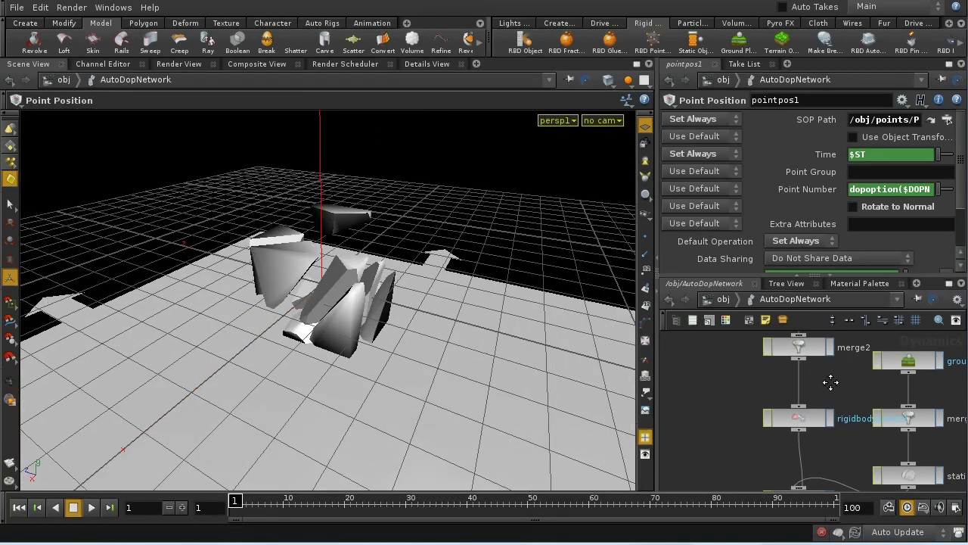
pyautogui.moveTo(835, 385); pyautogui.dragTo(815, 447, button='middle')
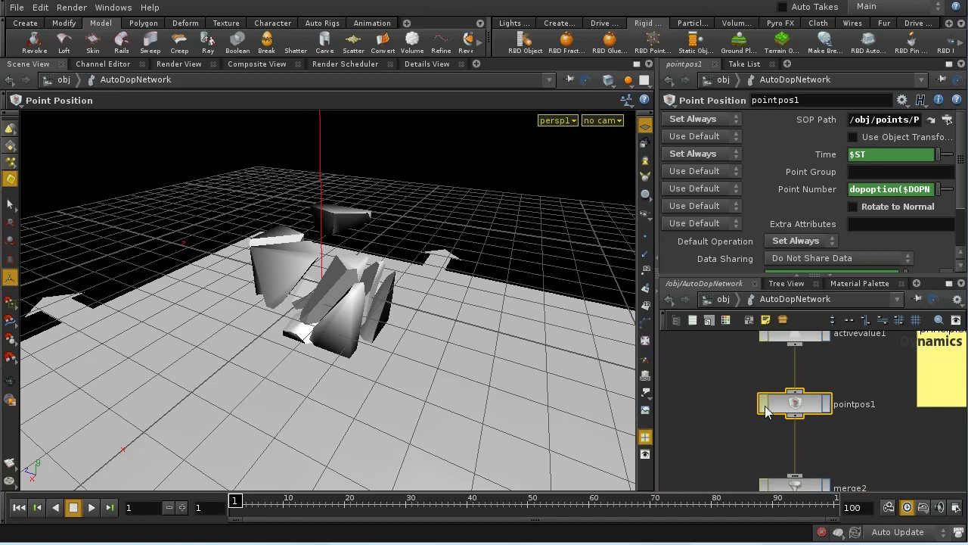
# - Compare pointpos1 bypassed and active, leave it active, then go up to the obj level
pyautogui.click(764, 405)
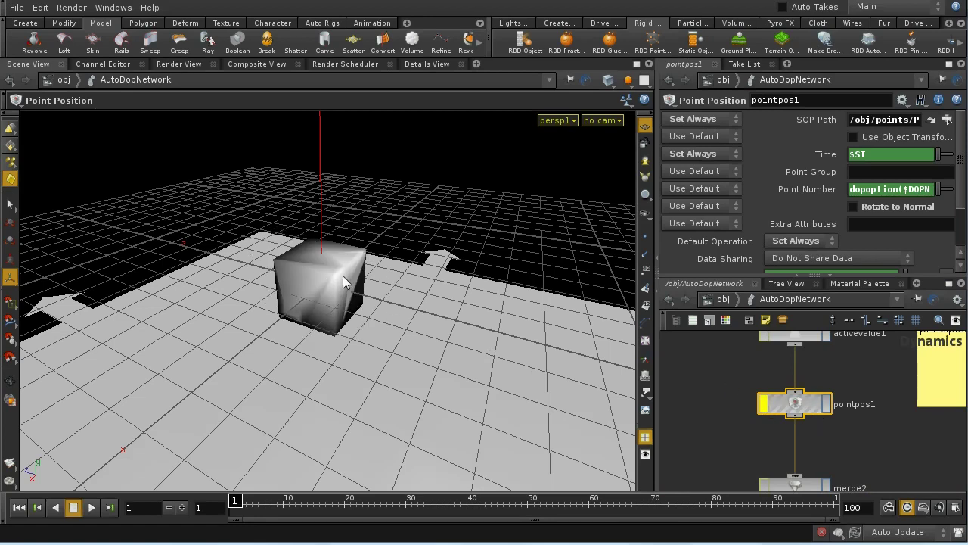
pyautogui.press('Escape')
pyautogui.moveTo(388, 317); pyautogui.dragTo(438, 325)
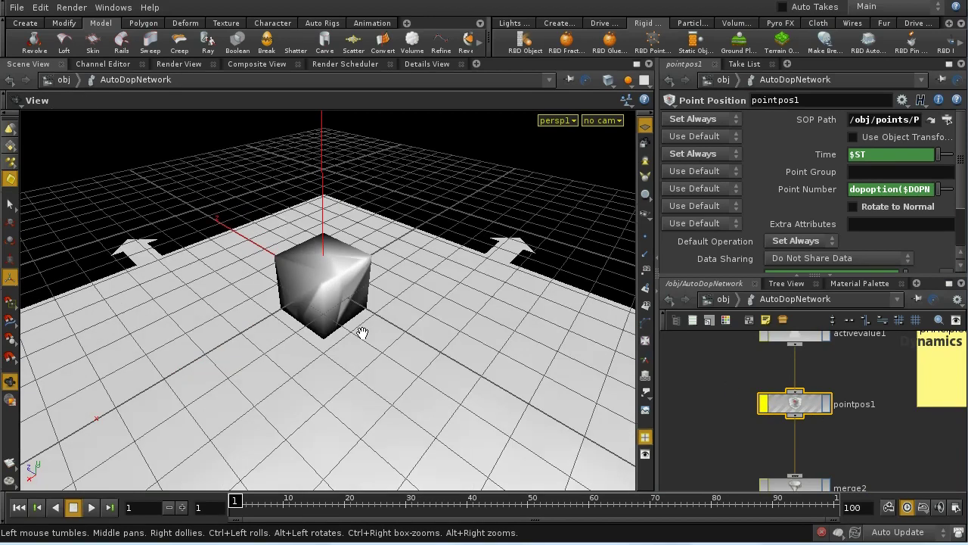
pyautogui.click(765, 406)
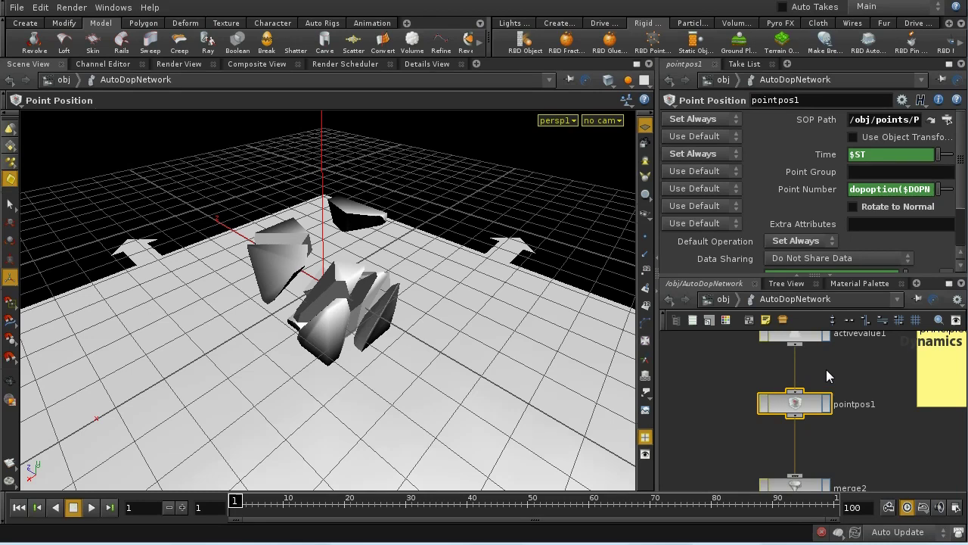
pyautogui.moveTo(827, 371); pyautogui.dragTo(838, 396, button='middle')
pyautogui.moveTo(754, 384); pyautogui.dragTo(755, 396, button='middle')
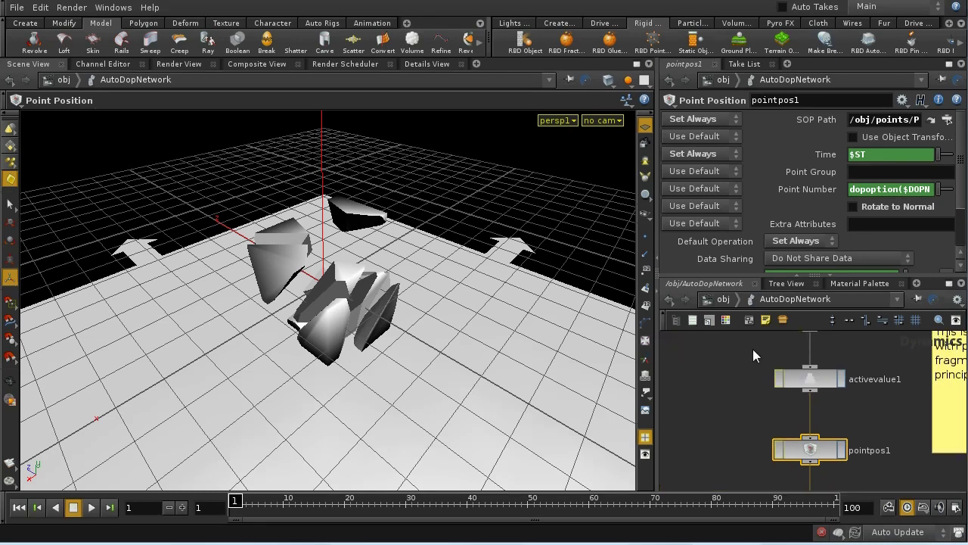
pyautogui.click(718, 300)
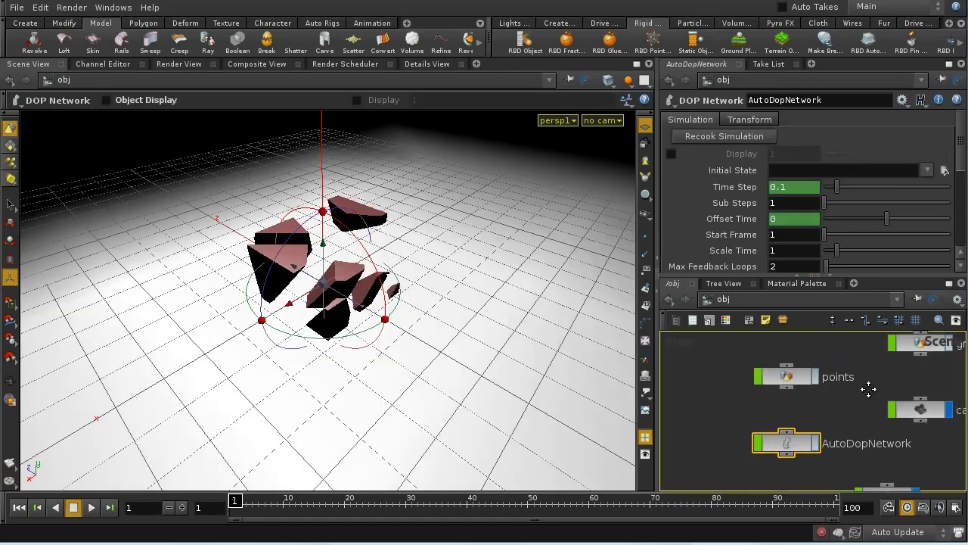
# - Enter fractured_box, position rest1 just above adjust_for_point, and pan down to dopimport1
pyautogui.moveTo(854, 367); pyautogui.dragTo(865, 431, button='middle')
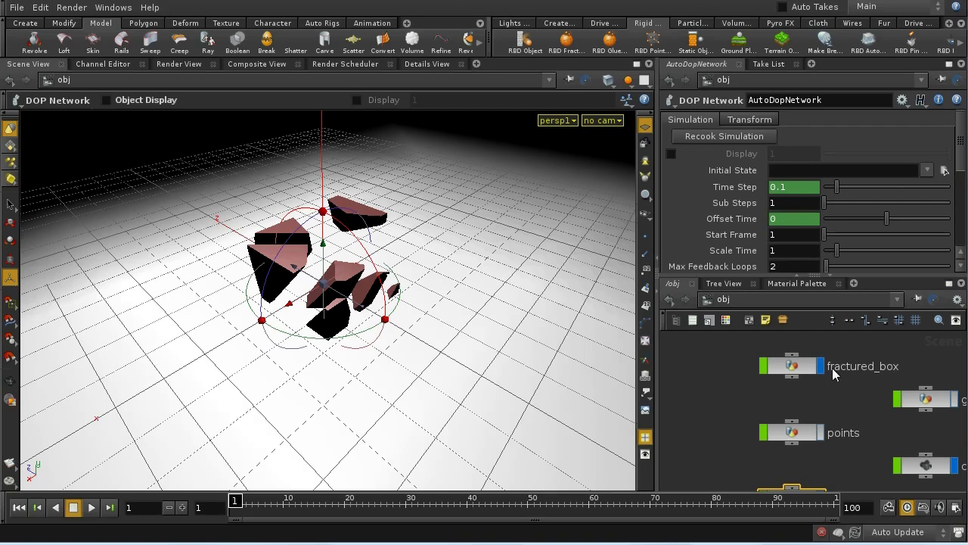
pyautogui.doubleClick(802, 373)
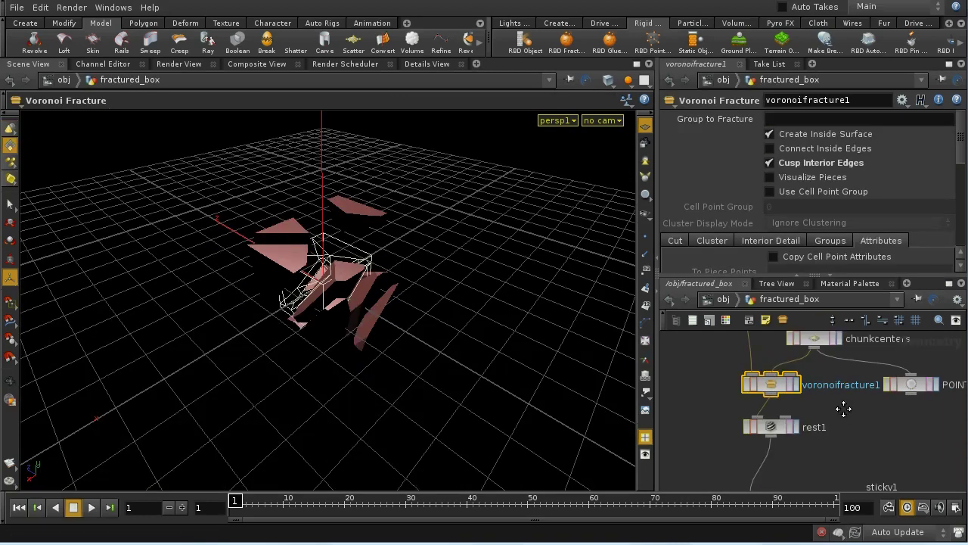
pyautogui.moveTo(843, 407); pyautogui.dragTo(849, 352, button='middle')
pyautogui.moveTo(783, 380); pyautogui.dragTo(788, 419)
pyautogui.moveTo(850, 404); pyautogui.dragTo(848, 373, button='middle')
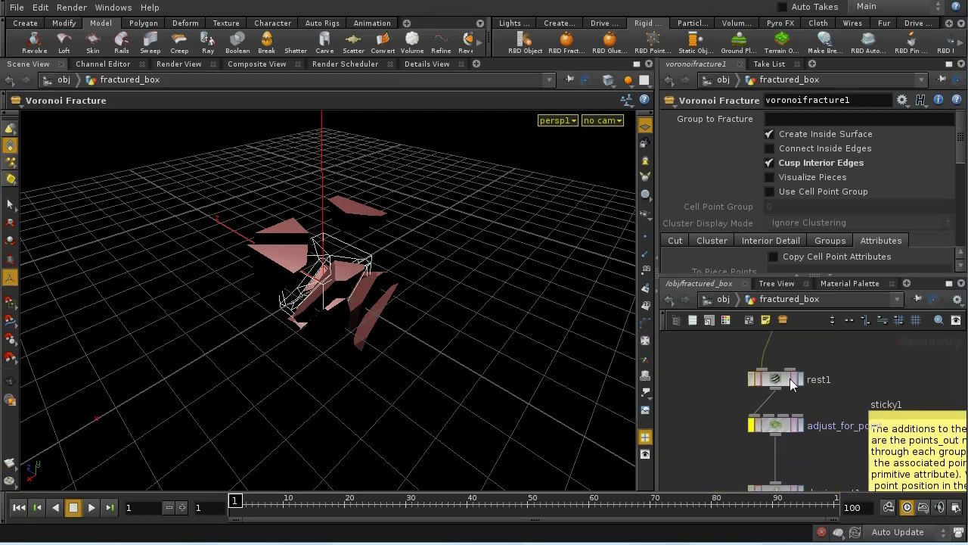
pyautogui.moveTo(780, 378); pyautogui.dragTo(778, 373)
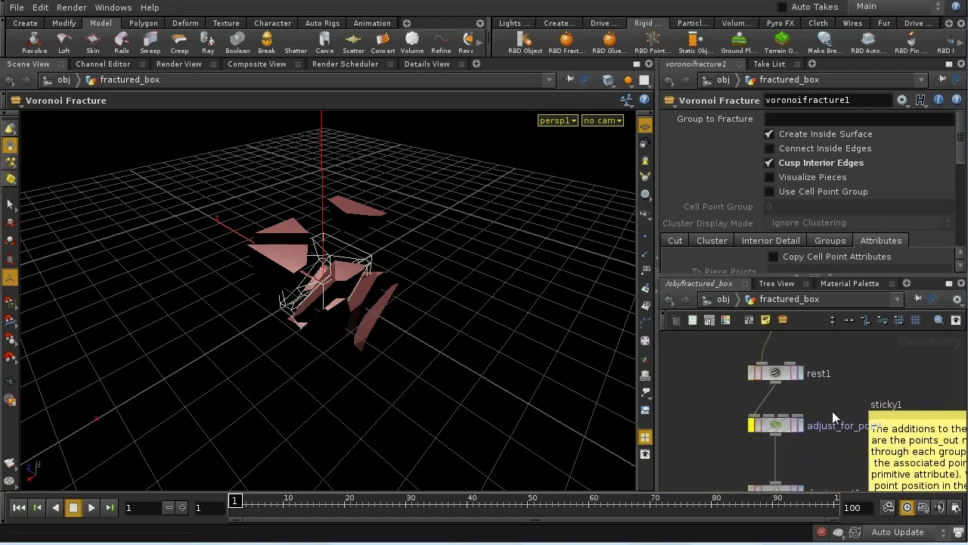
pyautogui.moveTo(831, 445); pyautogui.dragTo(830, 416, button='middle')
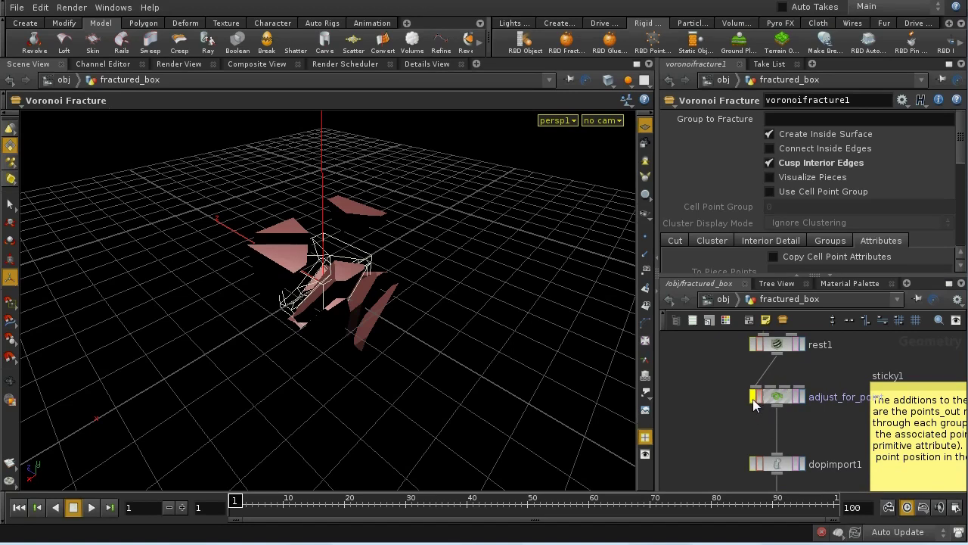
# - Display adjust_for_point's output and inspect its ForEach settings and piece group info
pyautogui.click(754, 404)
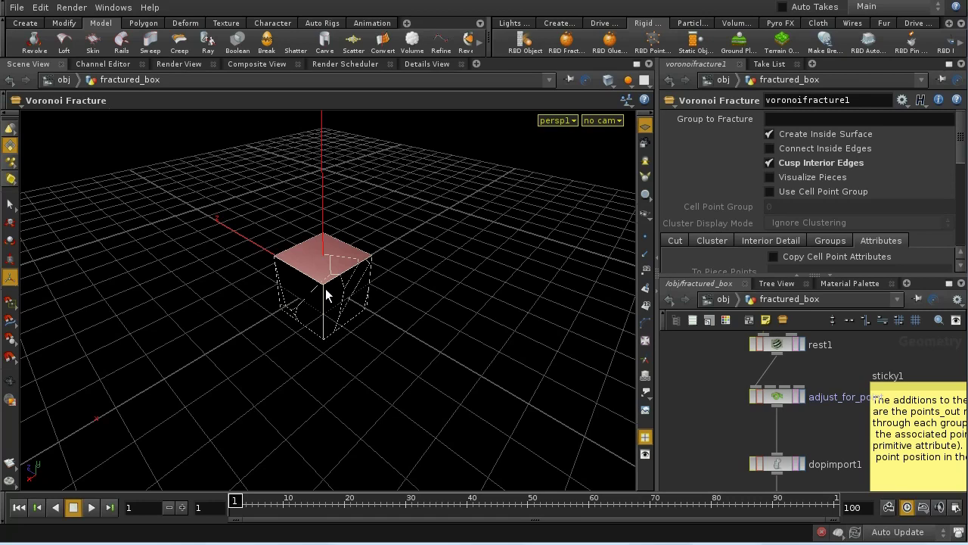
pyautogui.click(779, 399)
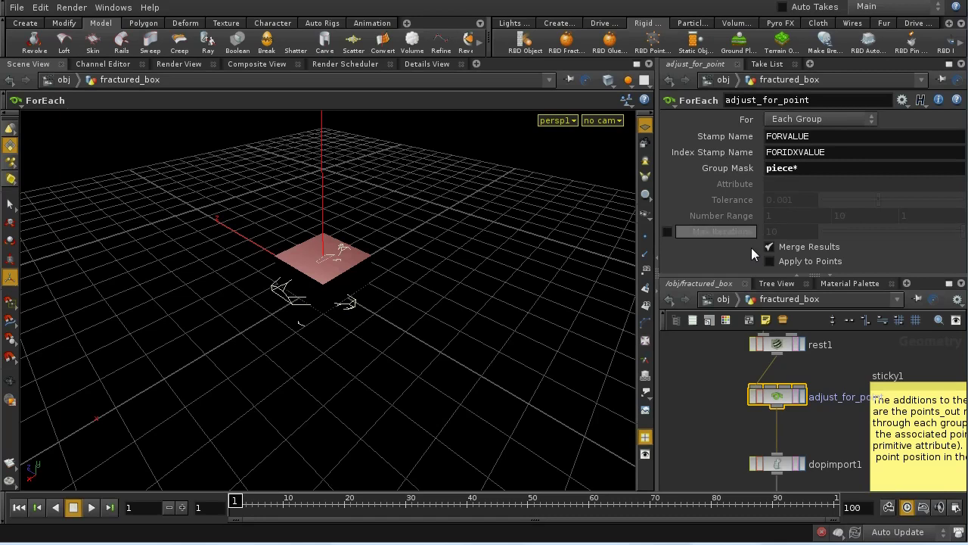
pyautogui.middleClick(785, 403)
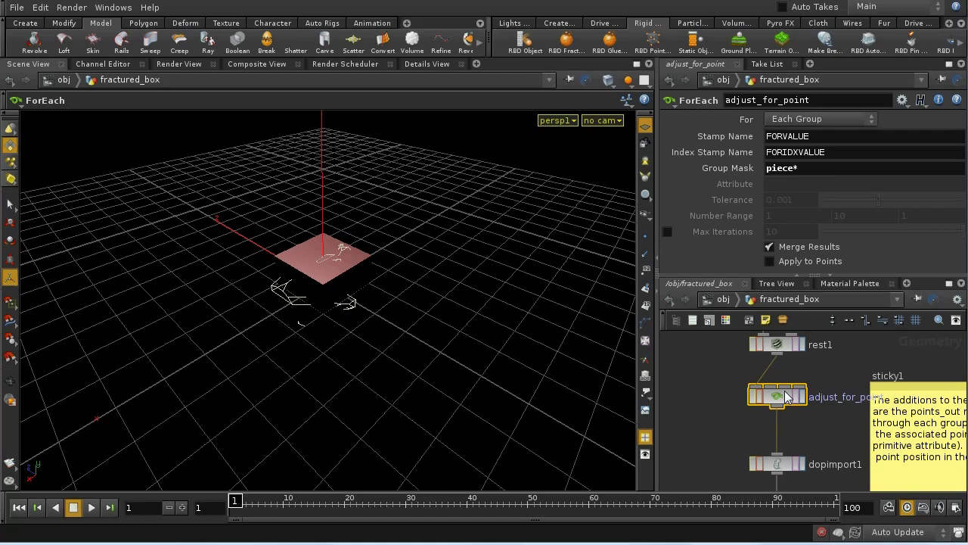
pyautogui.scroll(3, 779, 395)
# - Dive into adjust_for_point, inspect each1's info, return to fractured_box, and re-enter adjust_for_point
pyautogui.press('i')
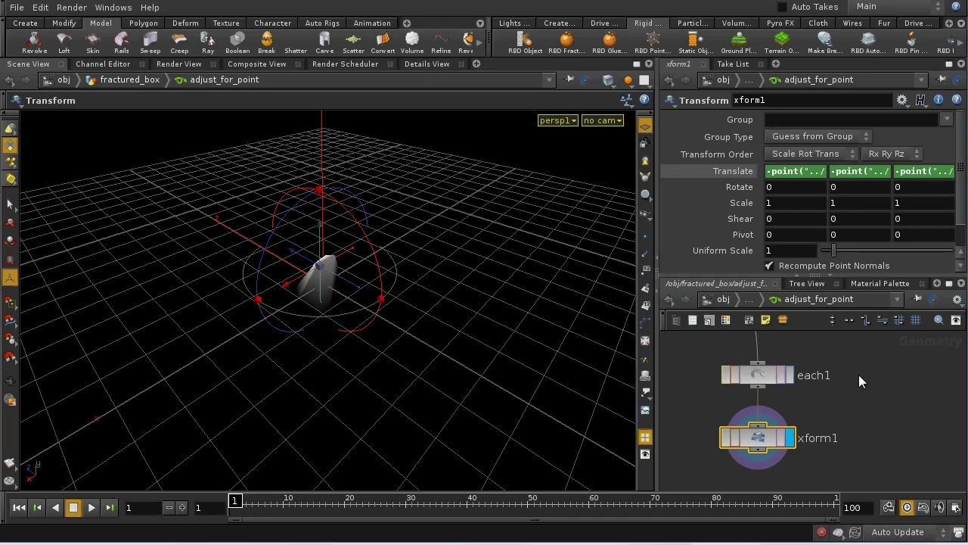
pyautogui.middleClick(757, 374)
pyautogui.click(740, 302)
pyautogui.click(764, 315)
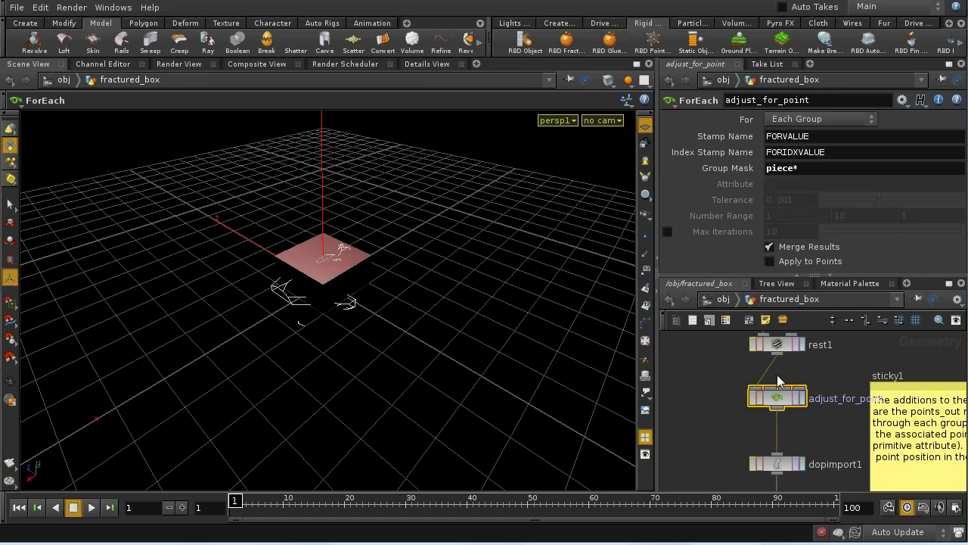
pyautogui.middleClick(779, 406)
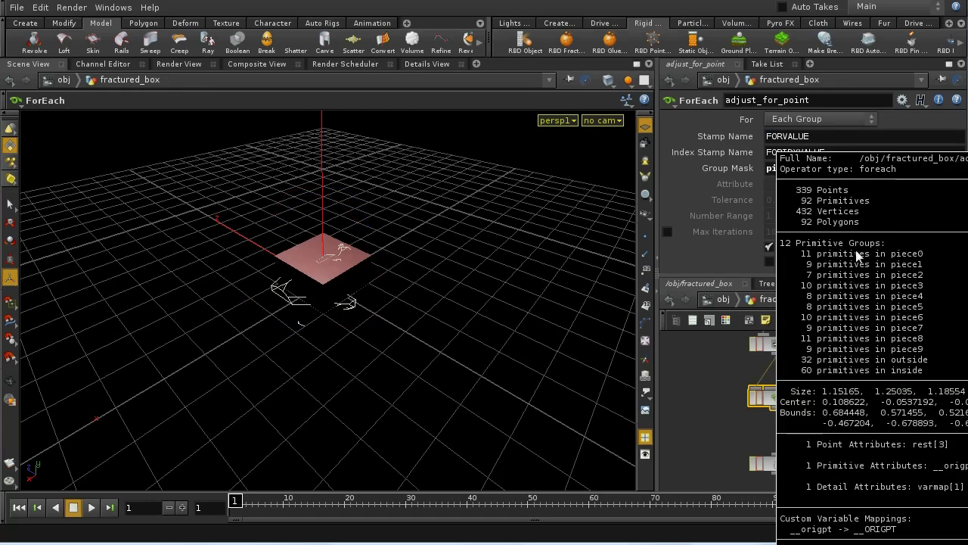
pyautogui.doubleClick(788, 403)
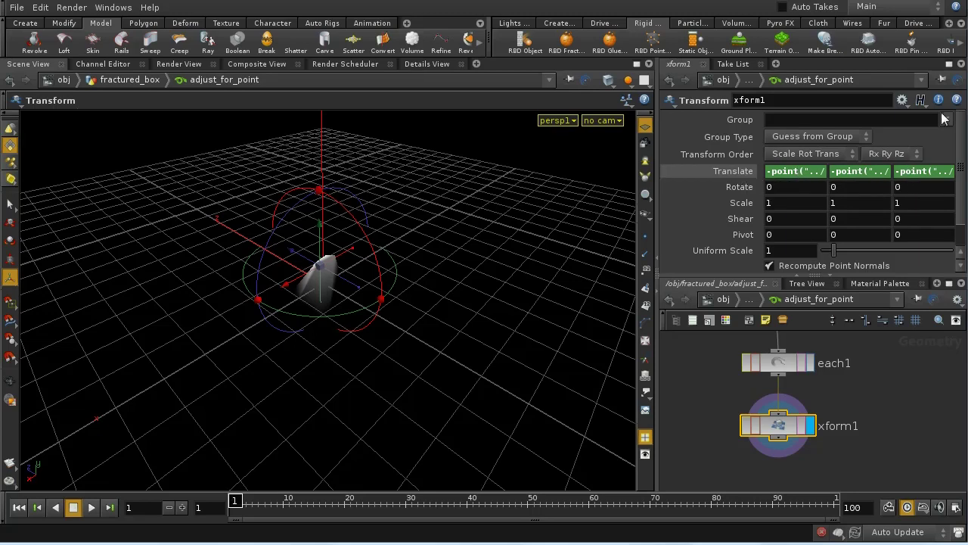
# - Maximize xform1's parameter pane and expand the full X Translate point() expression
pyautogui.click(948, 65)
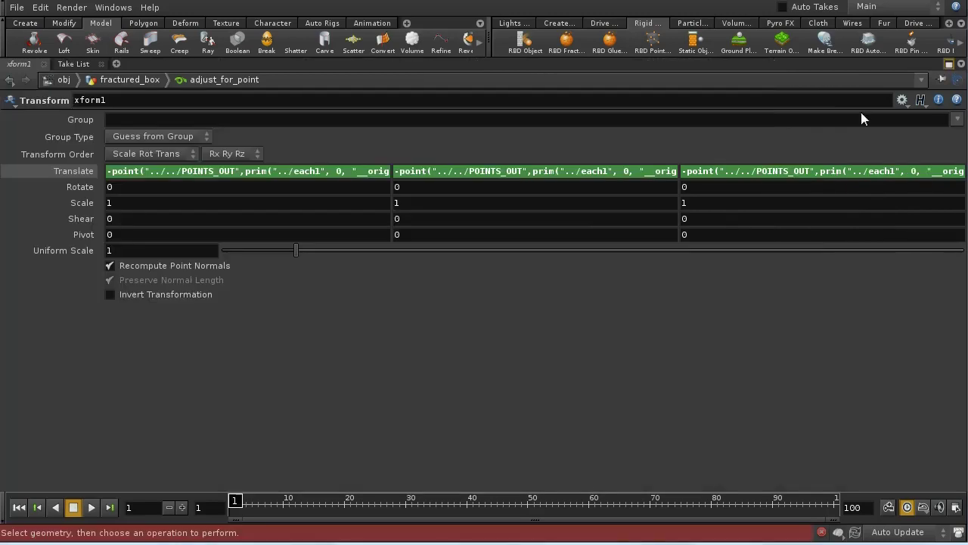
pyautogui.click(273, 174)
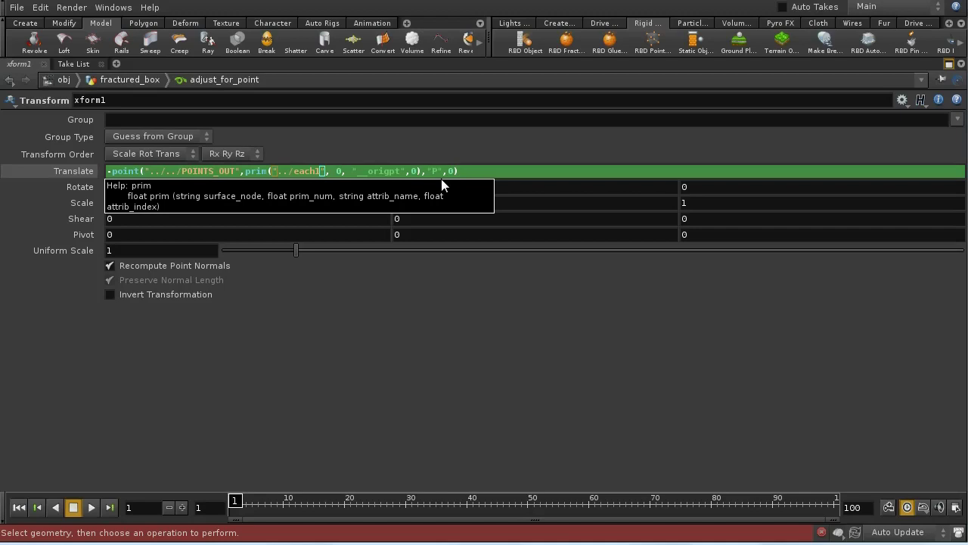
# - Read xform1's Y and Z Translate expressions, then show values -0.315242, -0.000586553, 0.395678
pyautogui.click(84, 170)
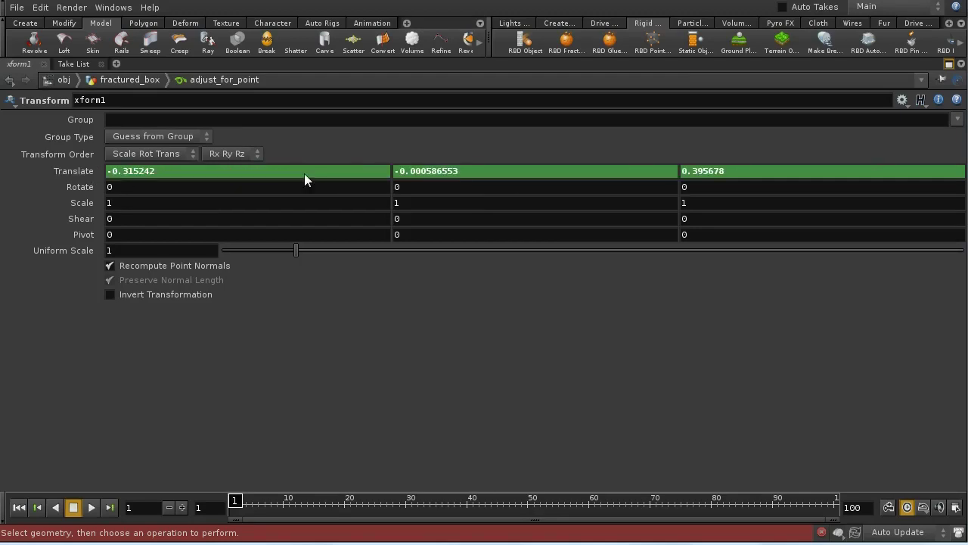
pyautogui.click(87, 174)
pyautogui.click(423, 171)
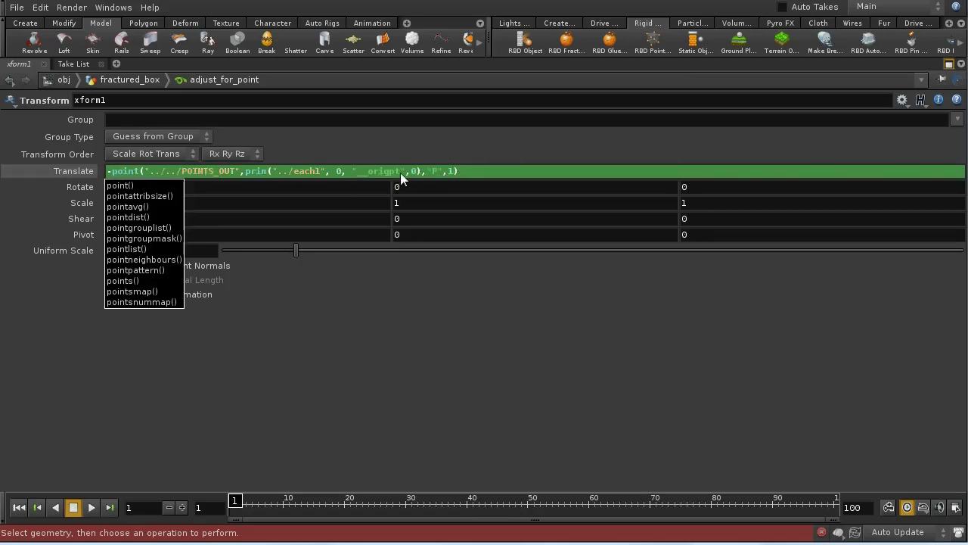
pyautogui.click(74, 171)
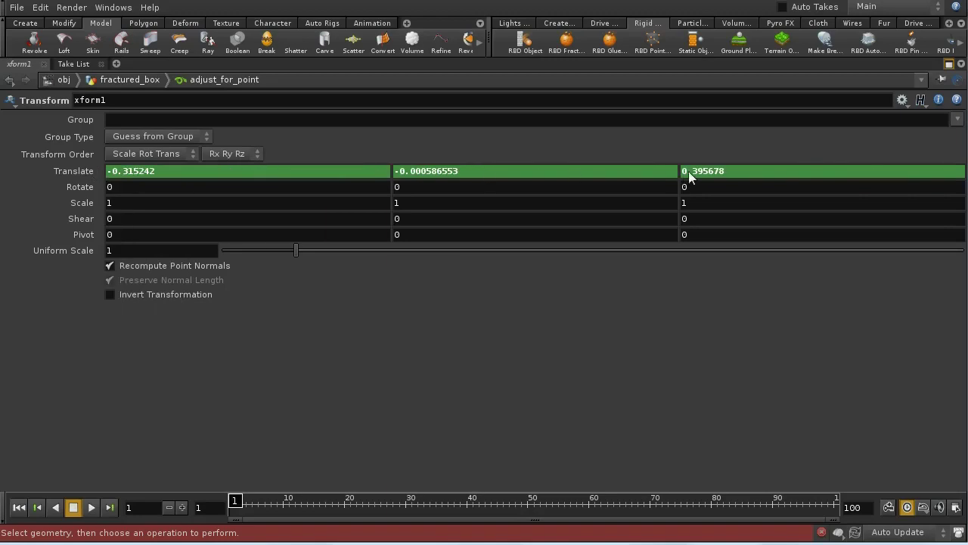
pyautogui.click(63, 171)
pyautogui.click(688, 170)
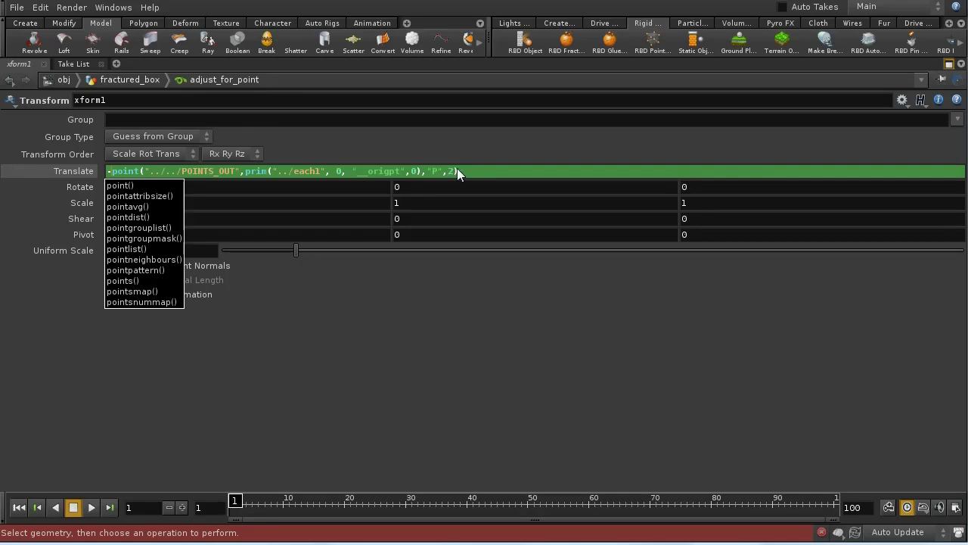
pyautogui.click(74, 174)
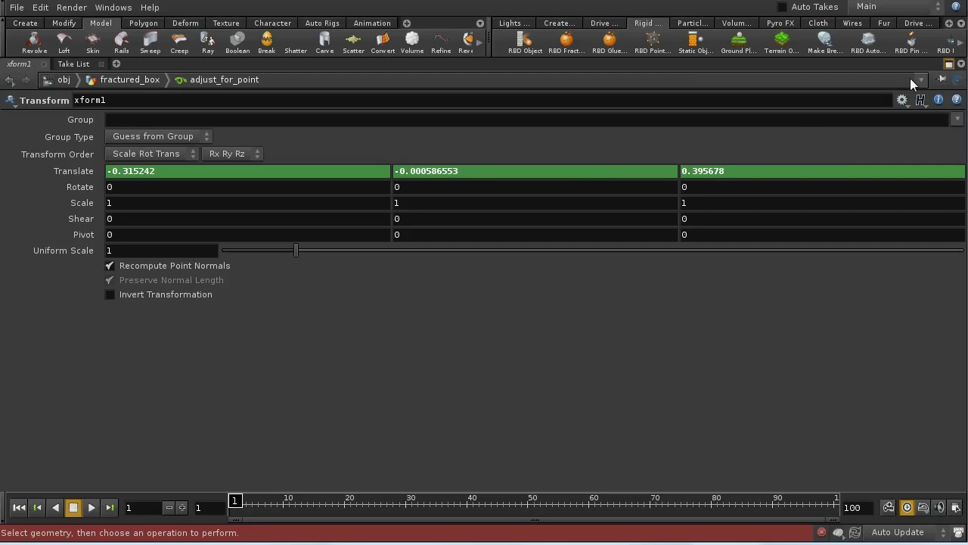
# - Restore the layout, go from /obj into AutoDopNetwork, and scrub to frame 32
pyautogui.click(949, 64)
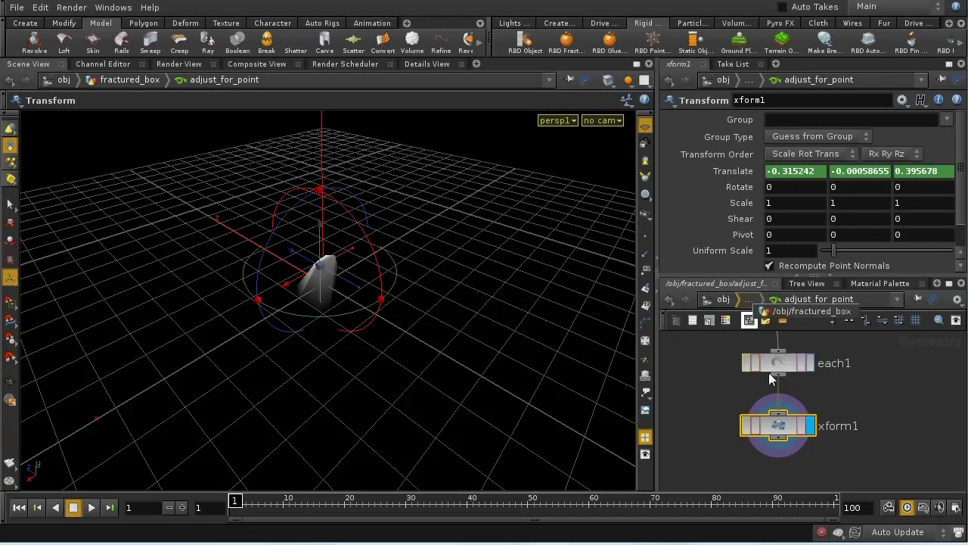
pyautogui.click(803, 310)
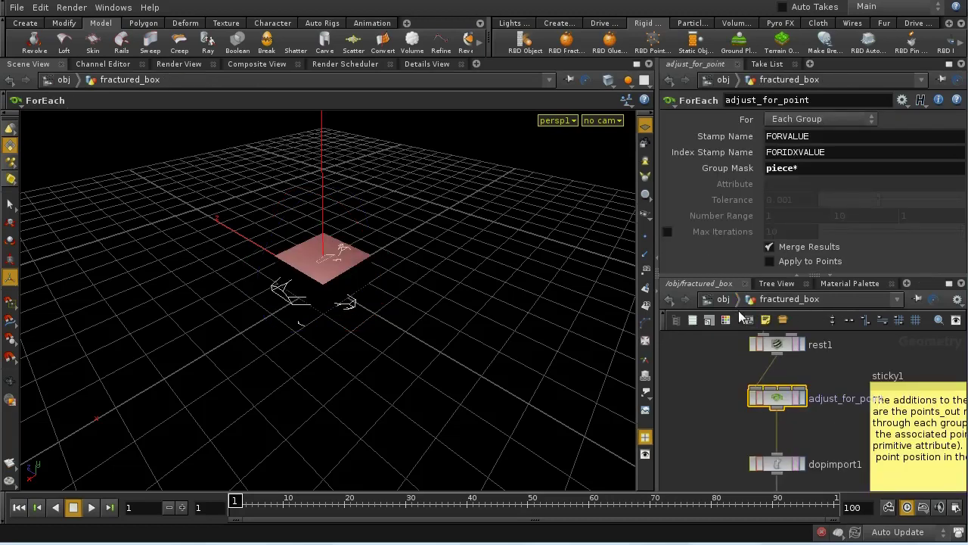
pyautogui.click(724, 300)
pyautogui.moveTo(857, 444); pyautogui.dragTo(780, 419, button='middle')
pyautogui.doubleClick(725, 433)
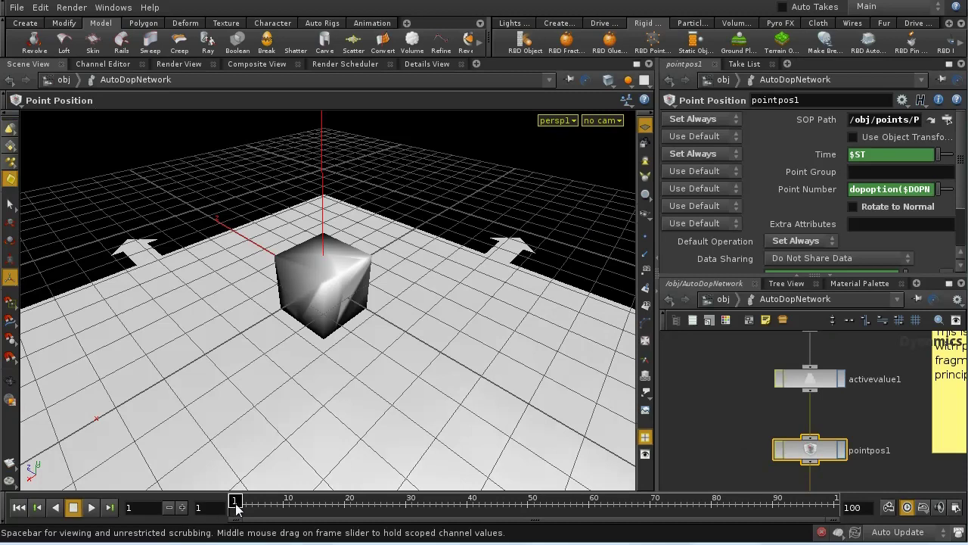
pyautogui.moveTo(235, 507); pyautogui.dragTo(421, 529)
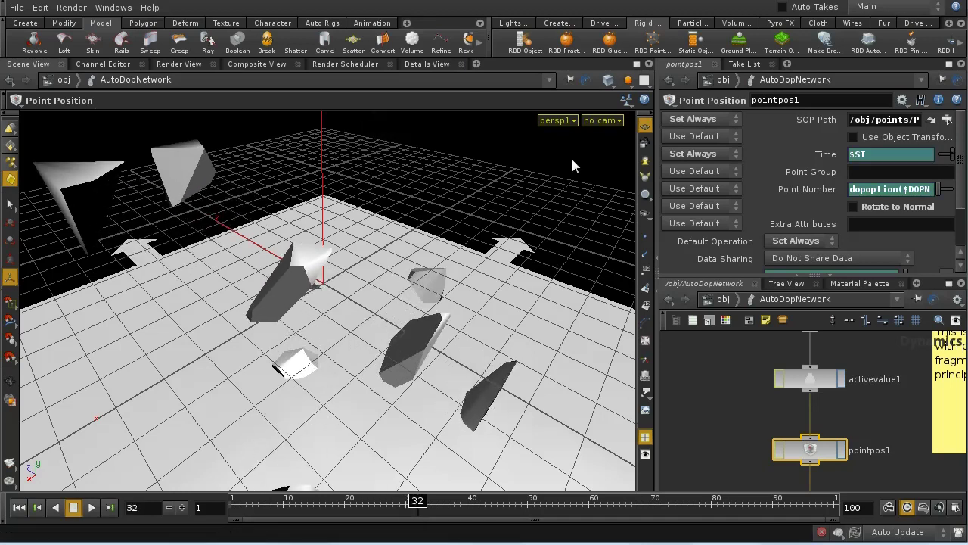
# - Look through cam1 and scrub the timeline back to frame 1 with the box intact
pyautogui.click(597, 120)
pyautogui.click(597, 185)
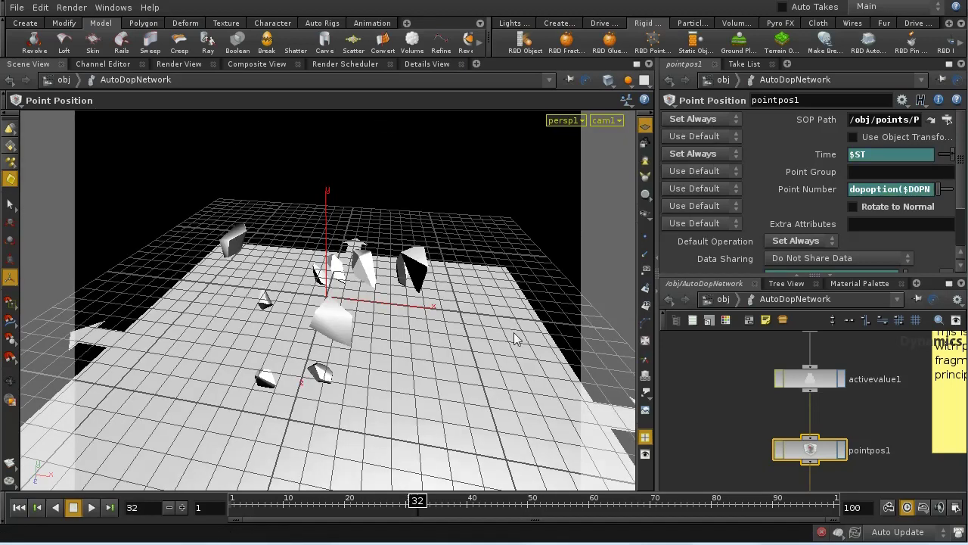
pyautogui.moveTo(419, 505); pyautogui.dragTo(236, 532)
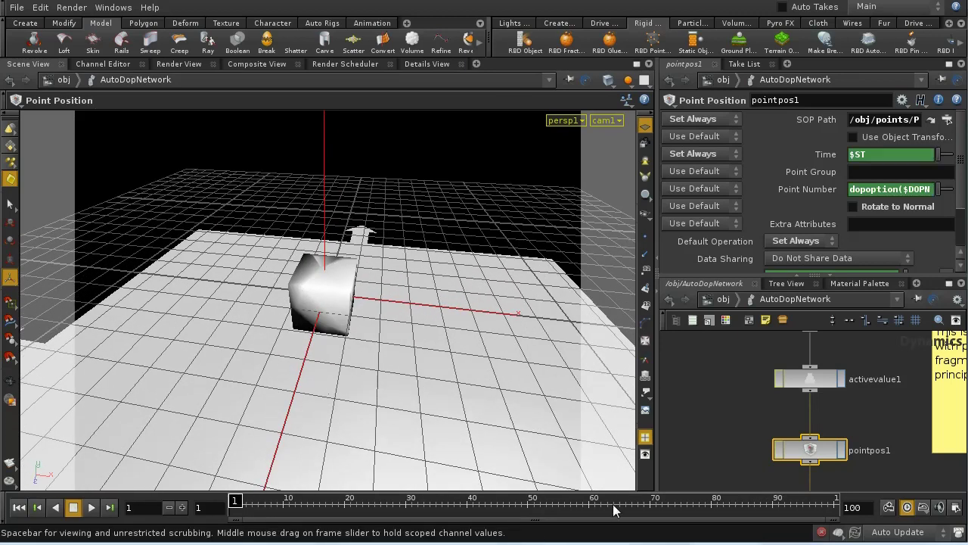